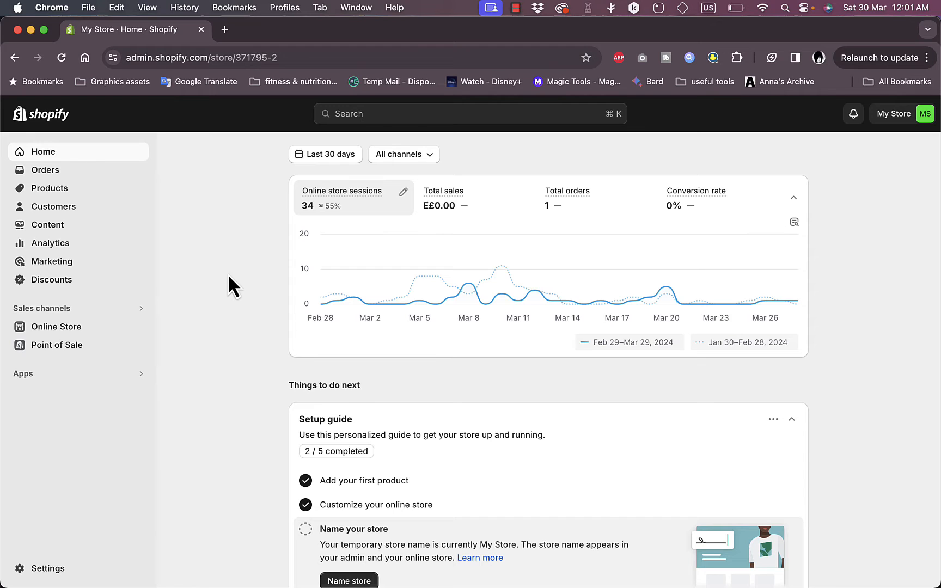
Open the online store themes, browse the popular free themes, and add the Spotlight theme to the theme library
left_click(64, 337)
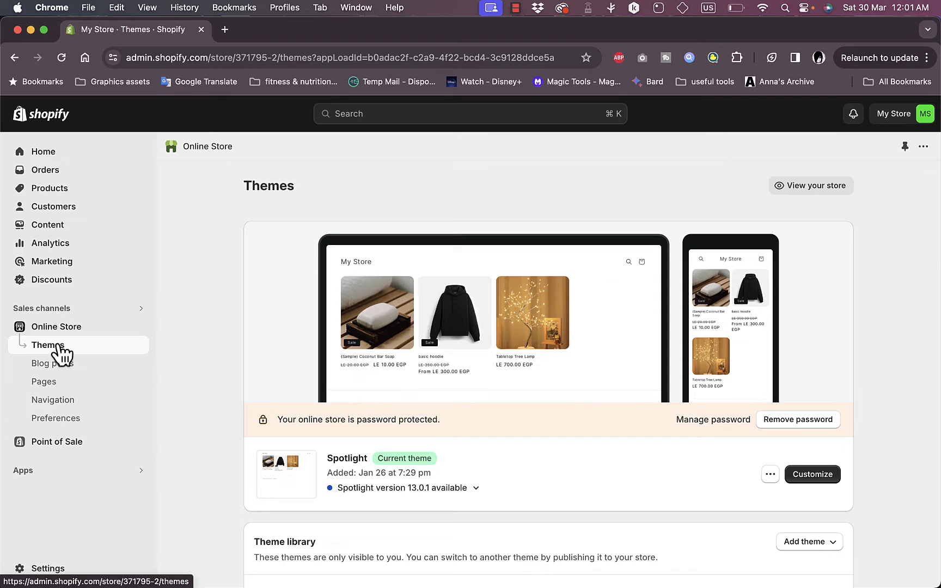
scroll(430, 333, "down", 3)
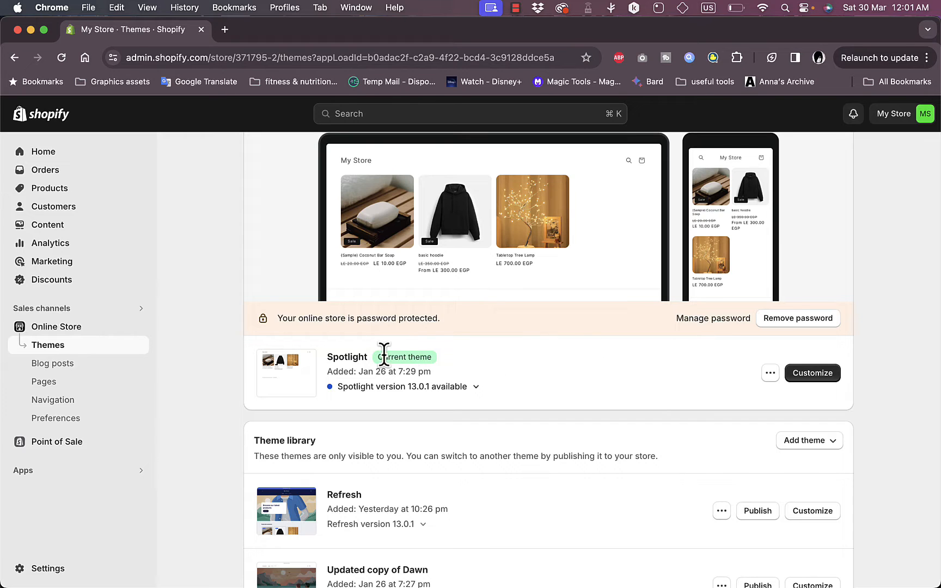
scroll(427, 382, "down", 1)
scroll(428, 385, "down", 3)
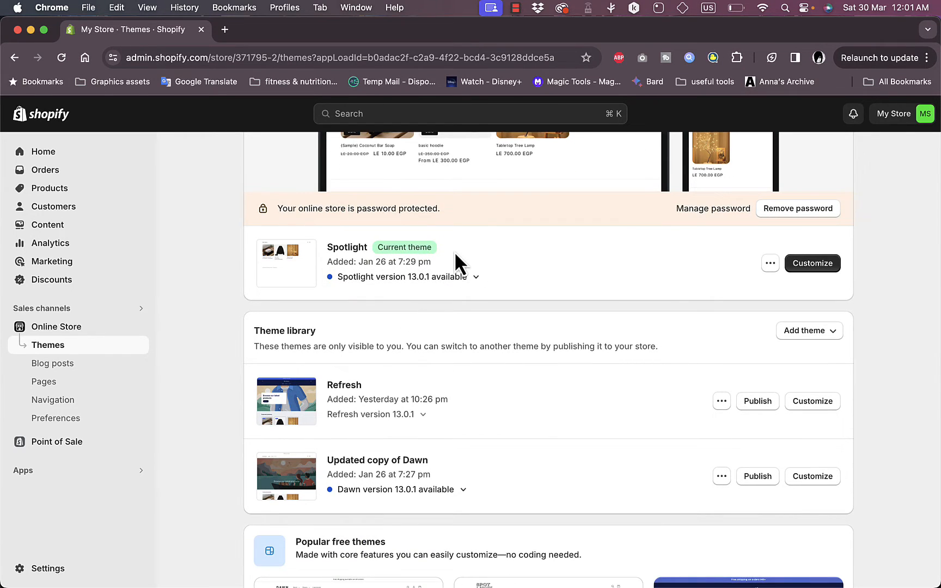
scroll(458, 250, "down", 10)
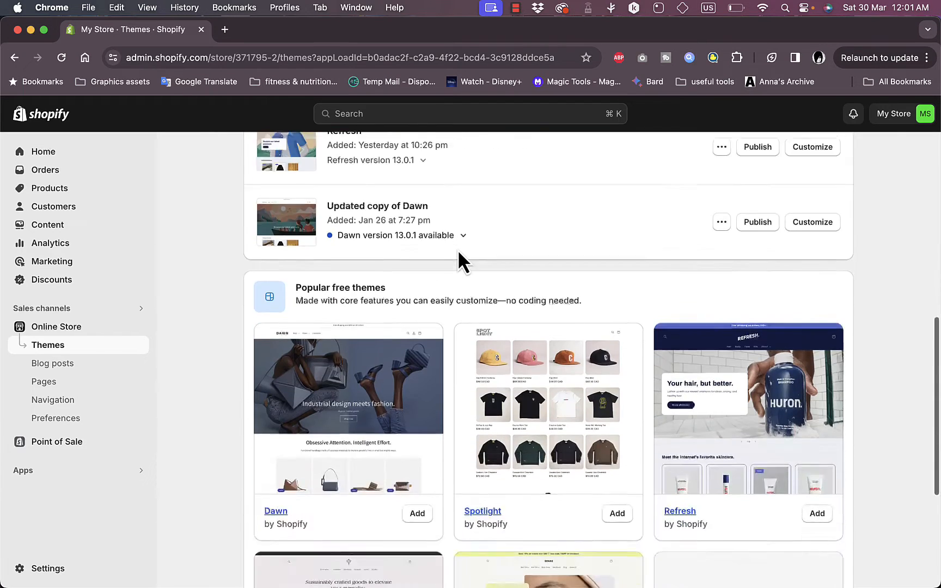
scroll(457, 250, "up", 2)
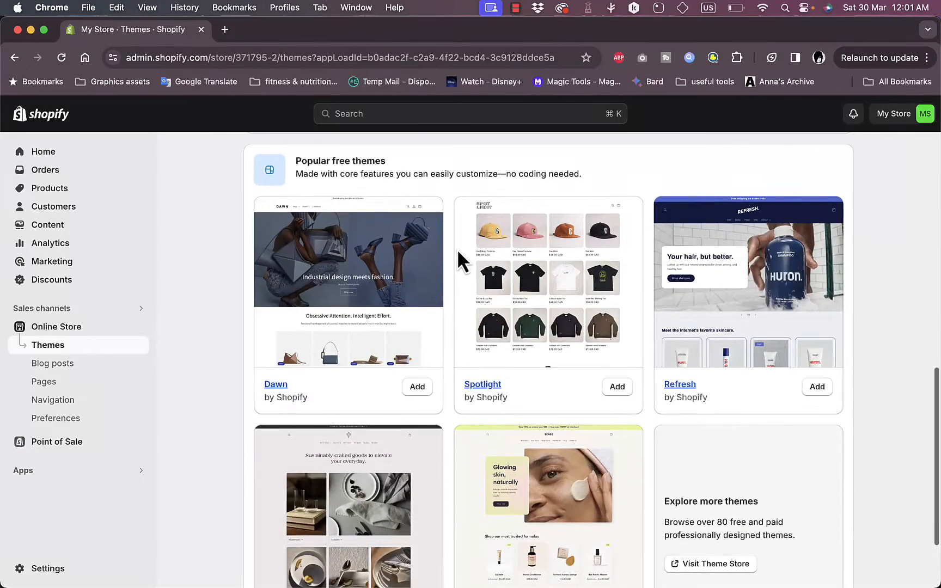
scroll(517, 385, "down", 1)
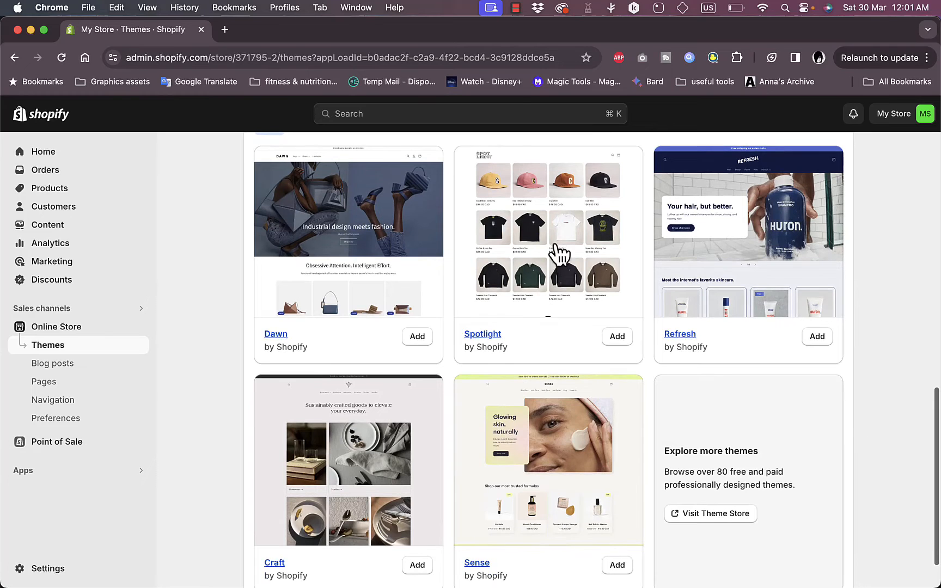
scroll(551, 315, "down", 1)
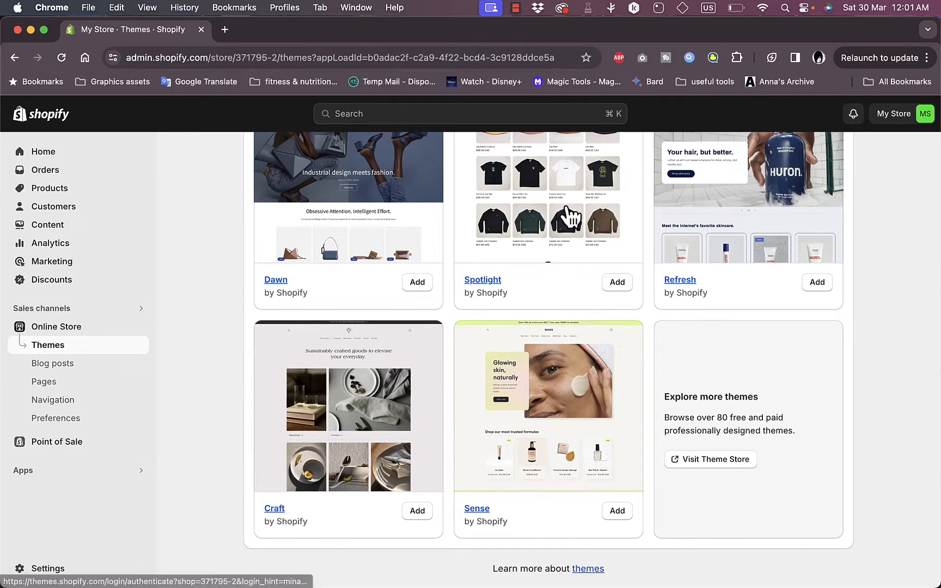
scroll(566, 217, "up", 10)
scroll(582, 261, "down", 8)
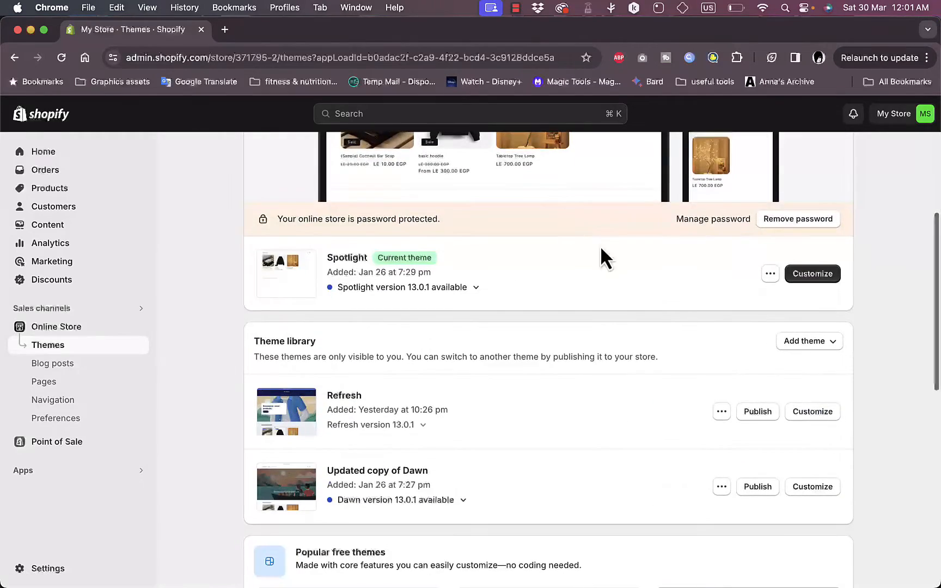
scroll(581, 273, "down", 1)
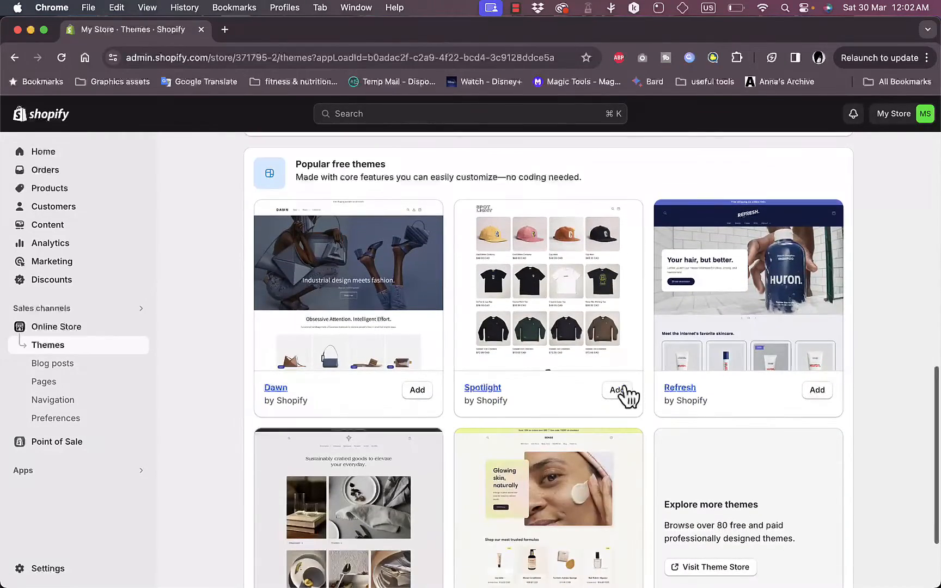
left_click(617, 390)
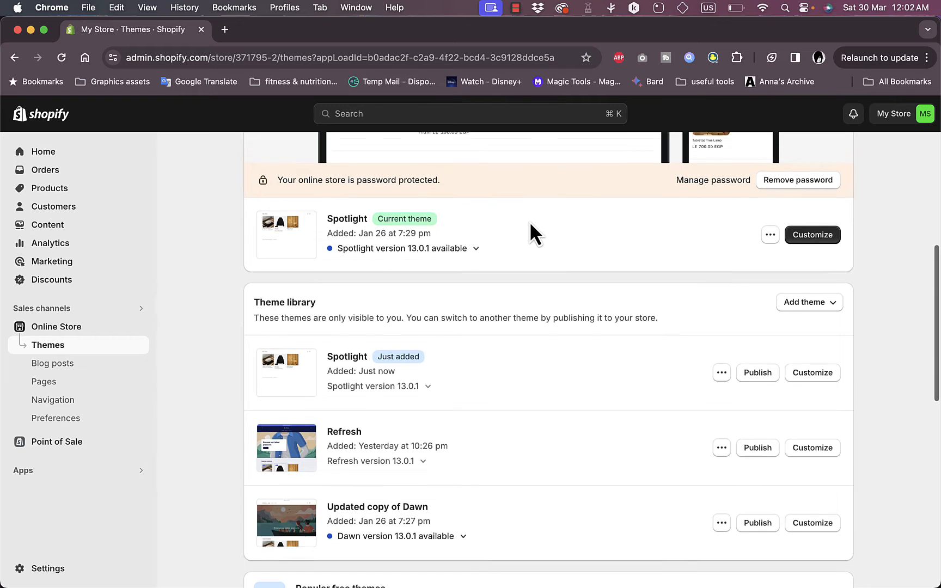
Open the current Spotlight theme in the theme editor for customization
scroll(530, 221, "up", 5)
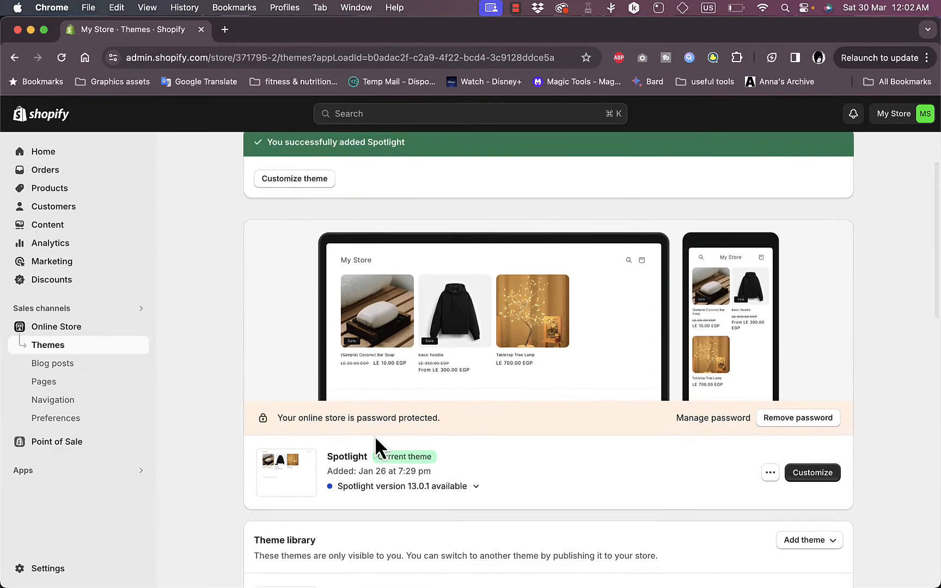
scroll(526, 466, "down", 2)
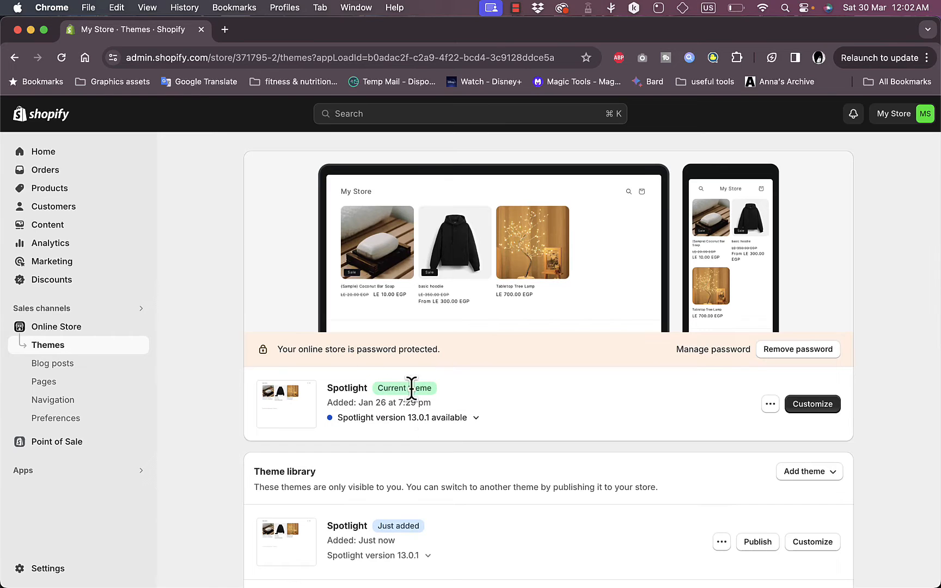
left_click(814, 408)
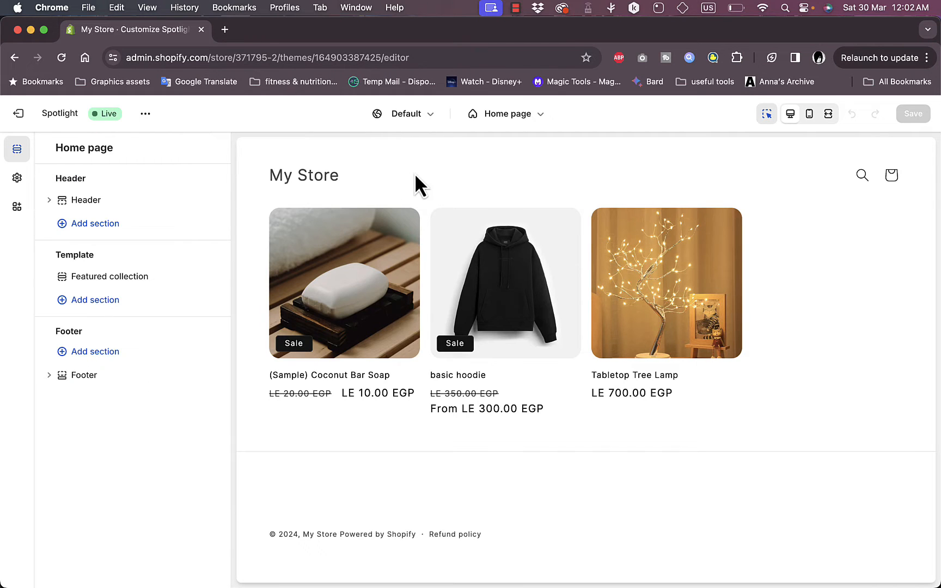
Browse the page templates and preview the home page in mobile and desktop views
left_click(523, 121)
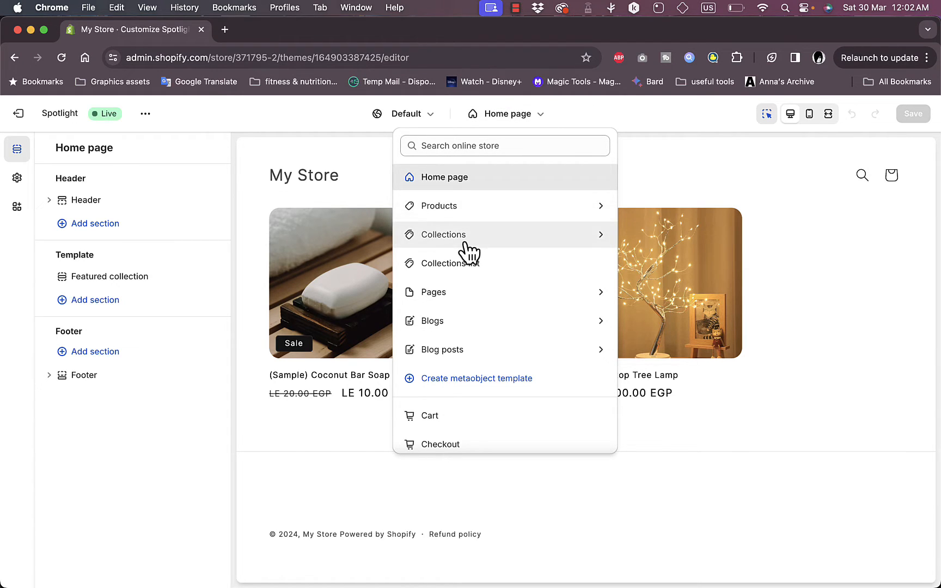
left_click(458, 294)
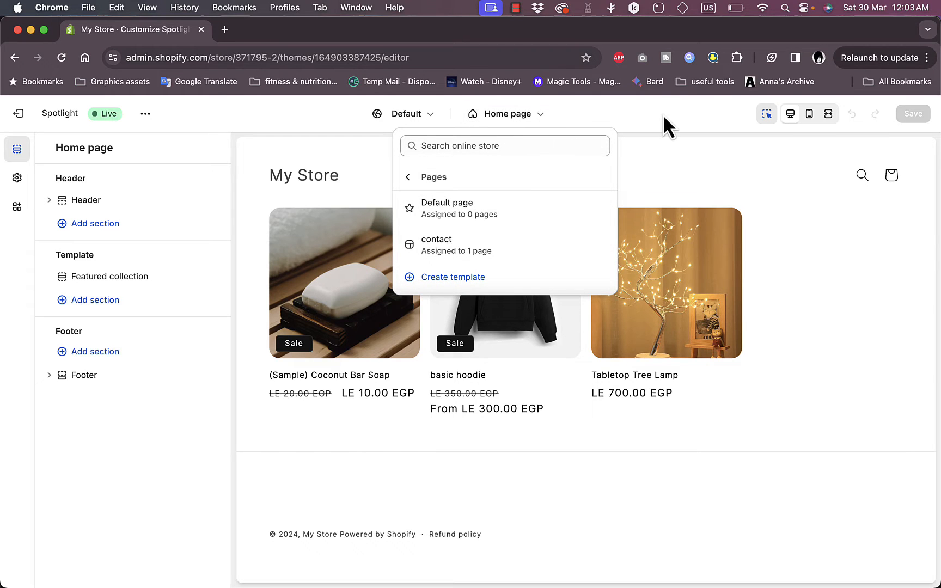
left_click(707, 128)
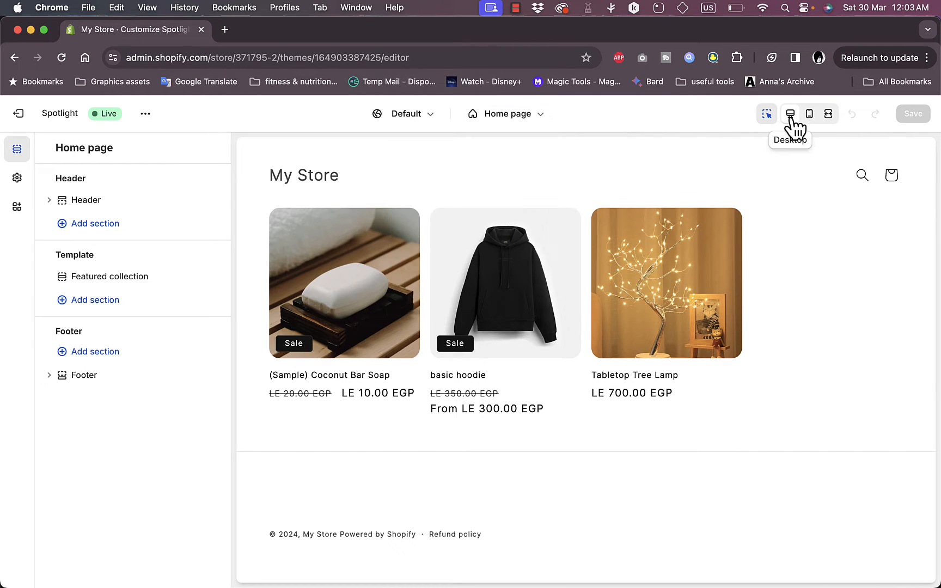
left_click(810, 114)
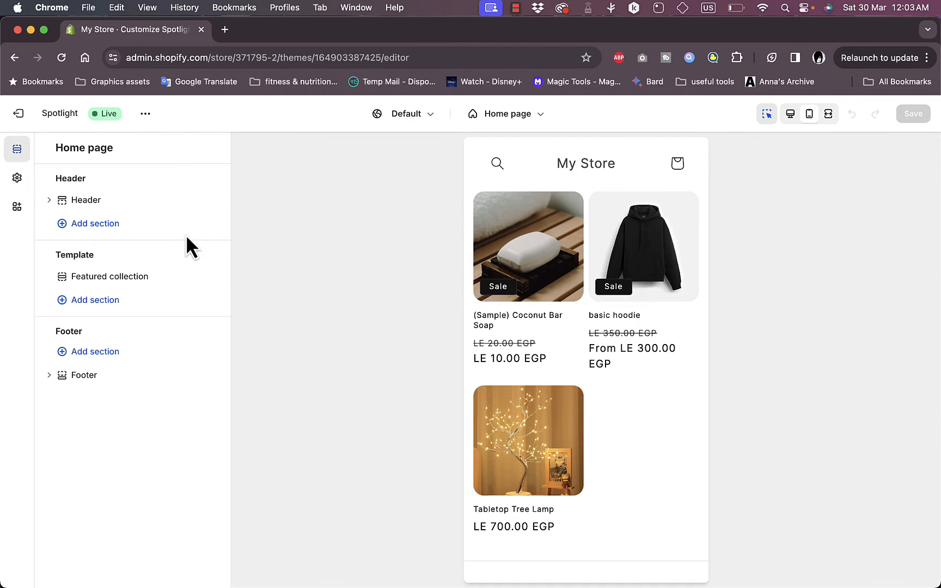
left_click(791, 115)
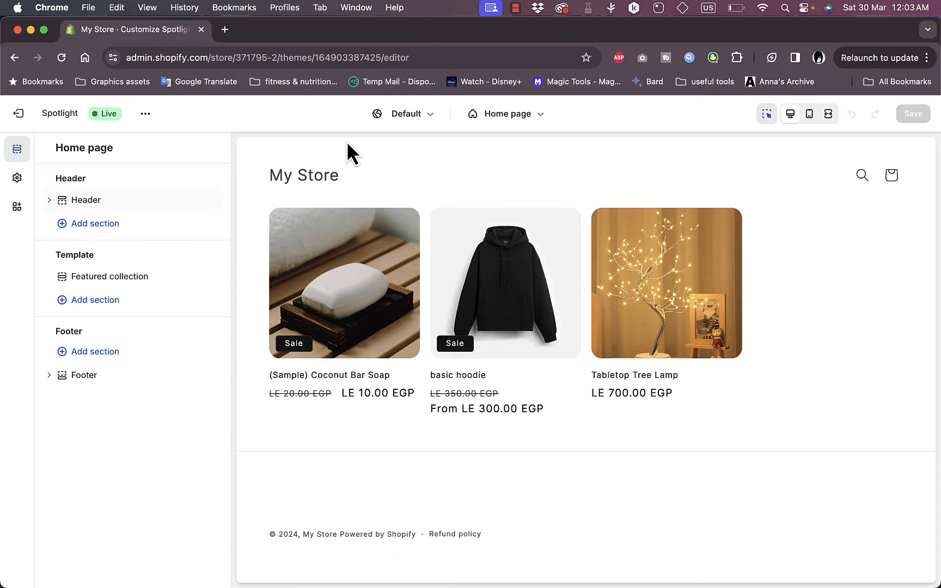
Open the header section settings and set the desktop logo position to Top center
left_click(90, 202)
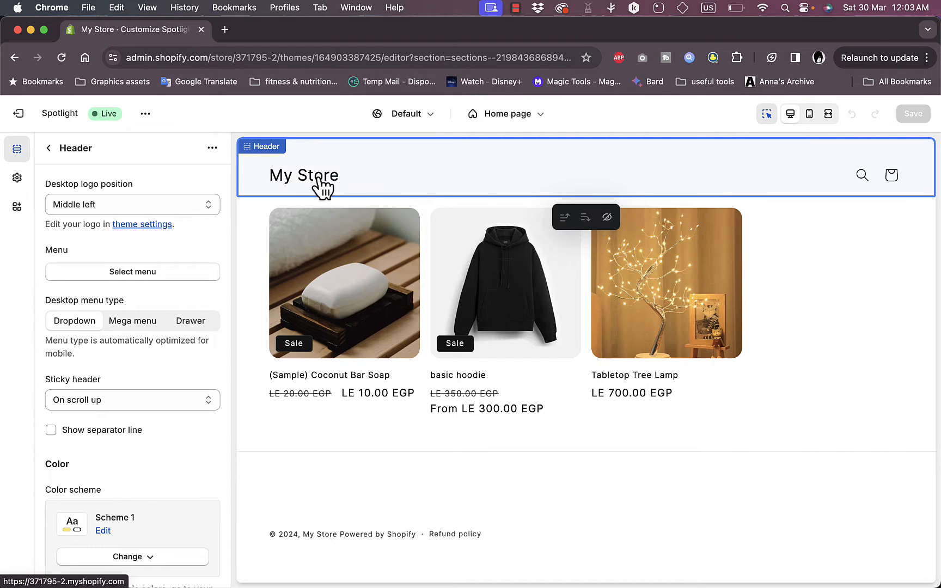
left_click(207, 206)
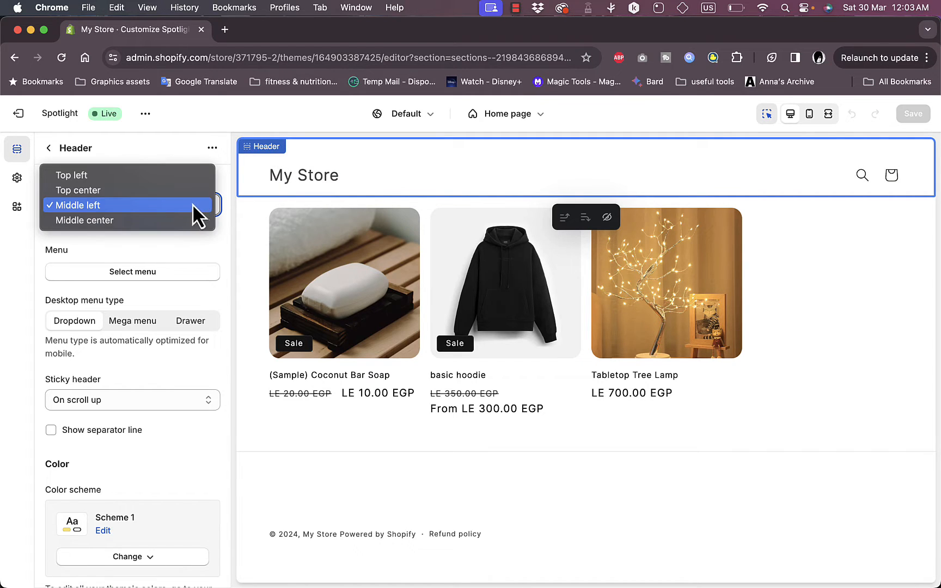
left_click(189, 259)
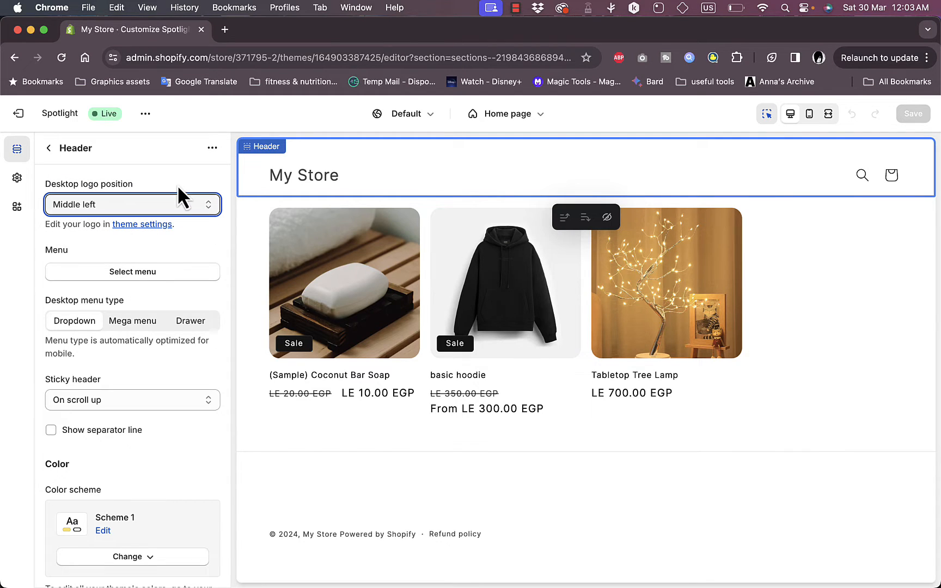
left_click(158, 206)
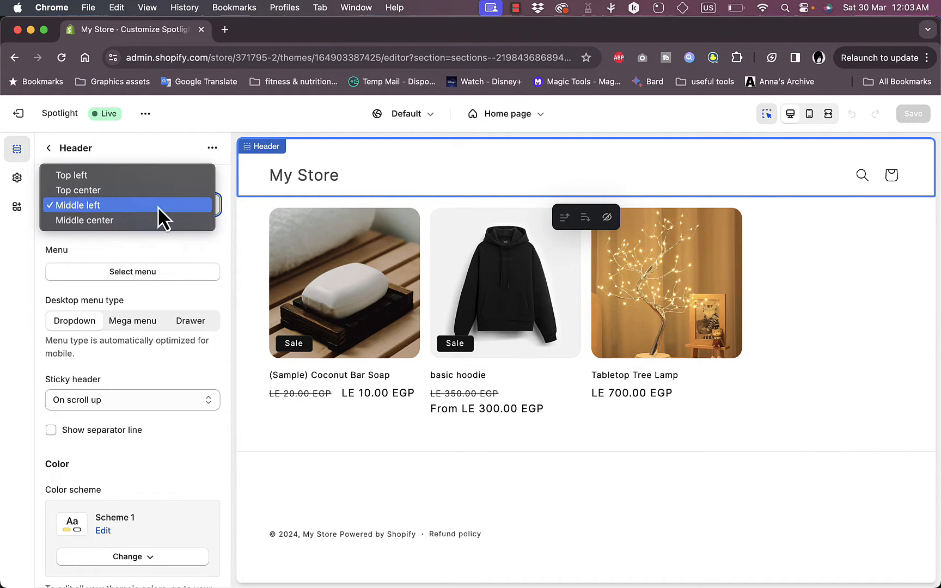
left_click(115, 190)
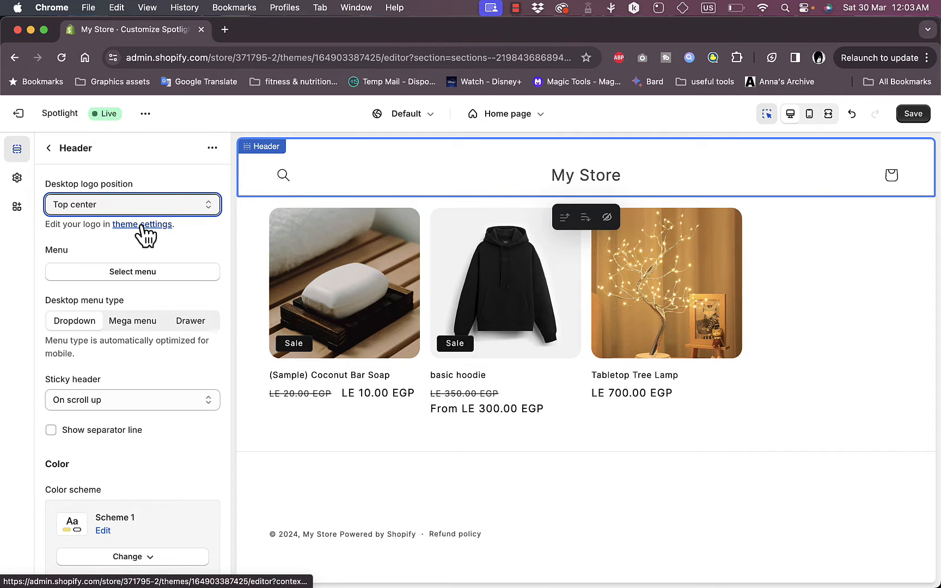
Assign the Main menu as the header's menu and reopen the header settings
left_click(137, 273)
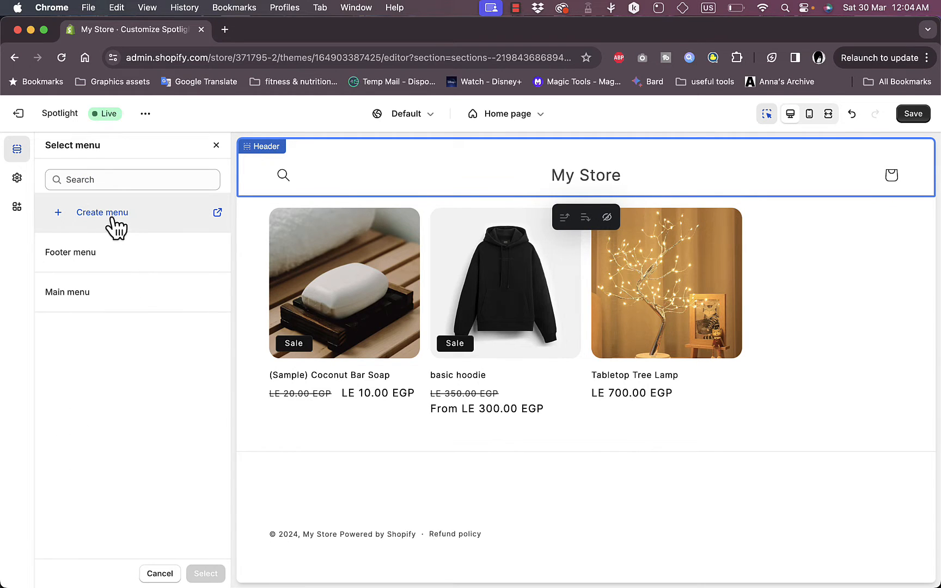
left_click(103, 263)
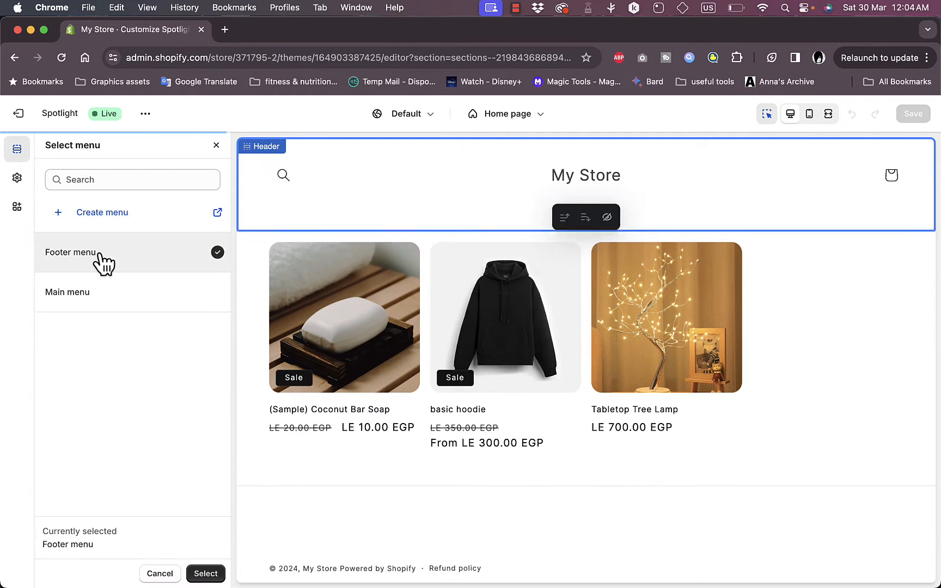
left_click(102, 292)
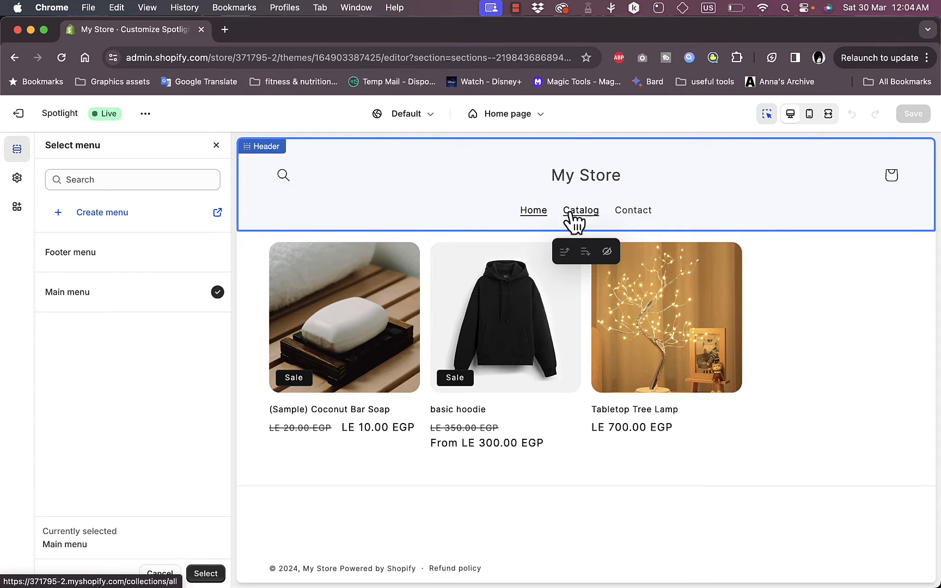
left_click(535, 212)
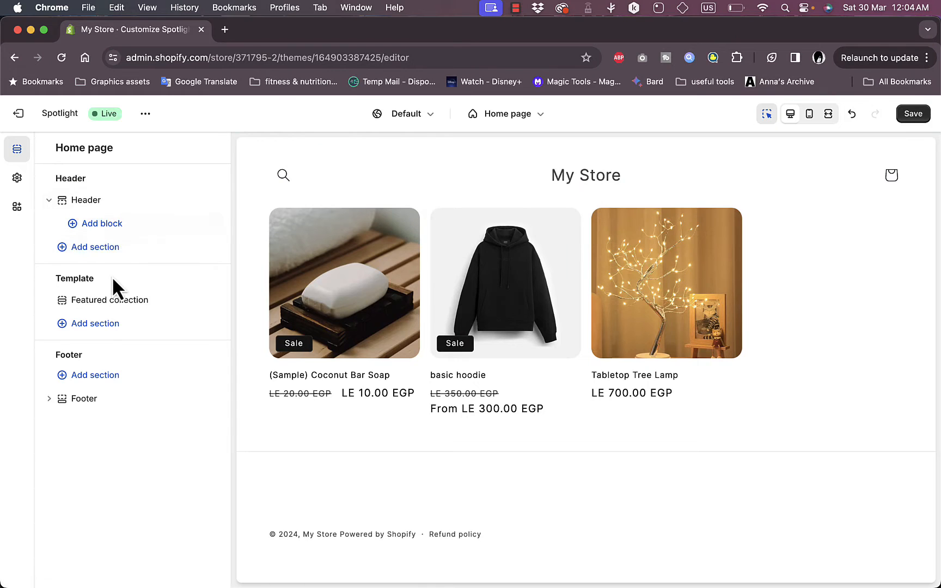
left_click(570, 179)
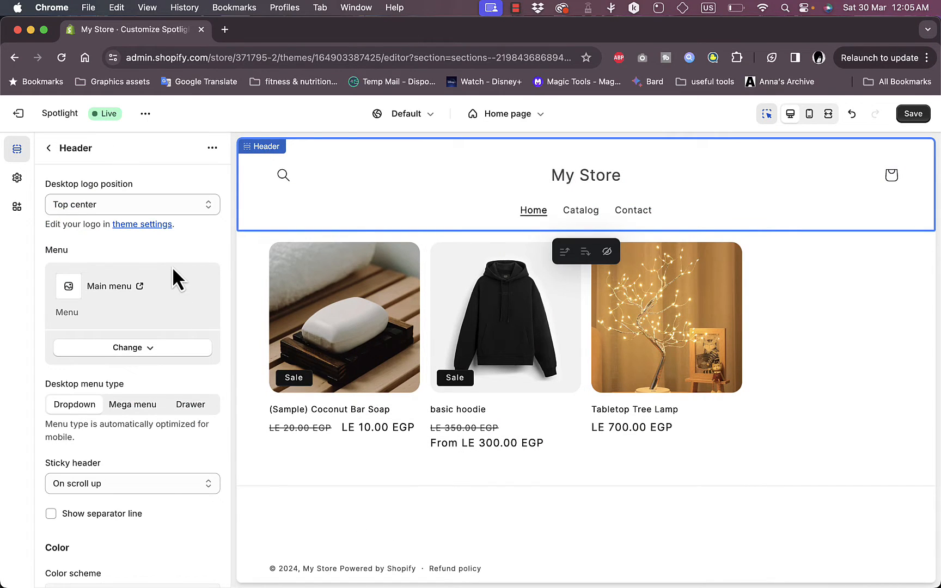
left_click(124, 349)
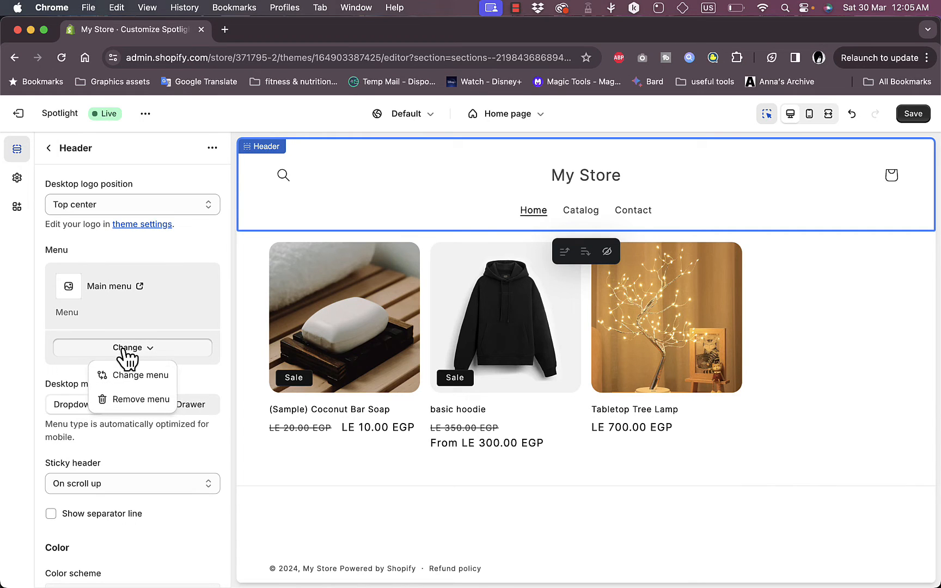
left_click(138, 379)
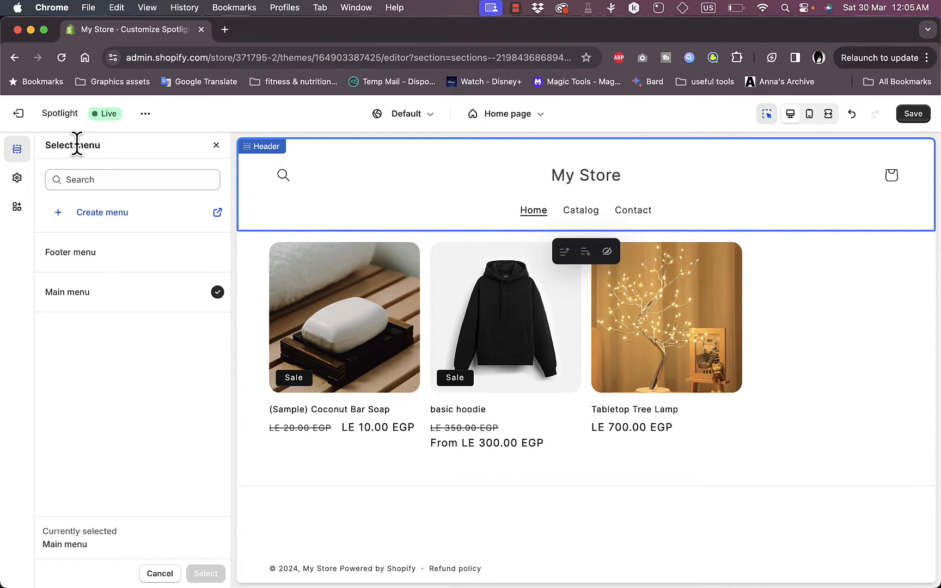
left_click(217, 146)
Set the header's desktop menu type to Drawer and review the sticky header options
scroll(146, 214, "down", 4)
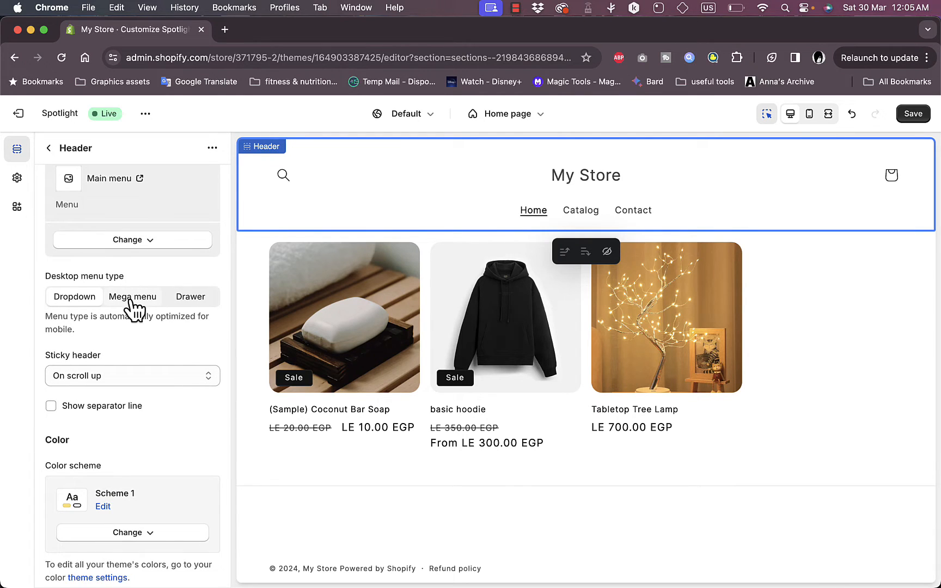
left_click(132, 307)
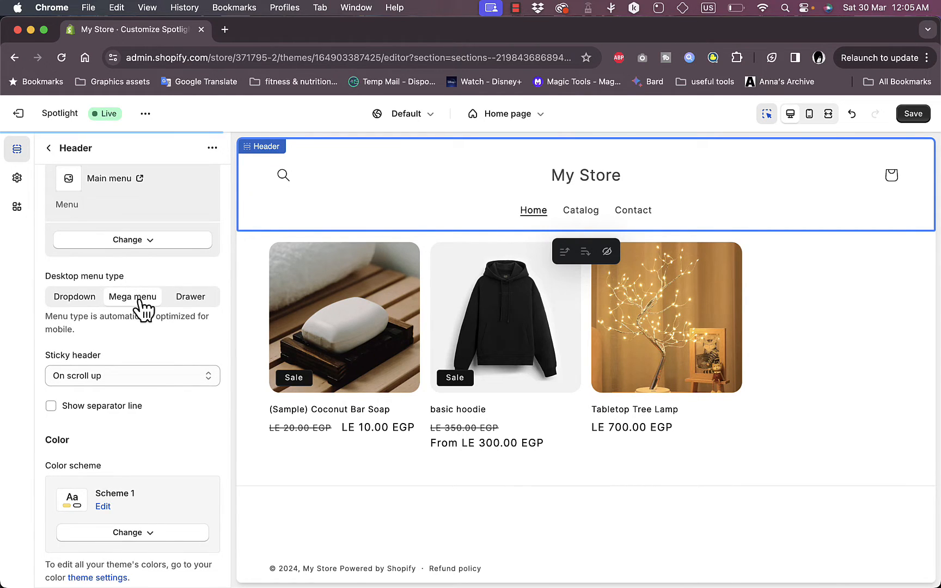
left_click(194, 305)
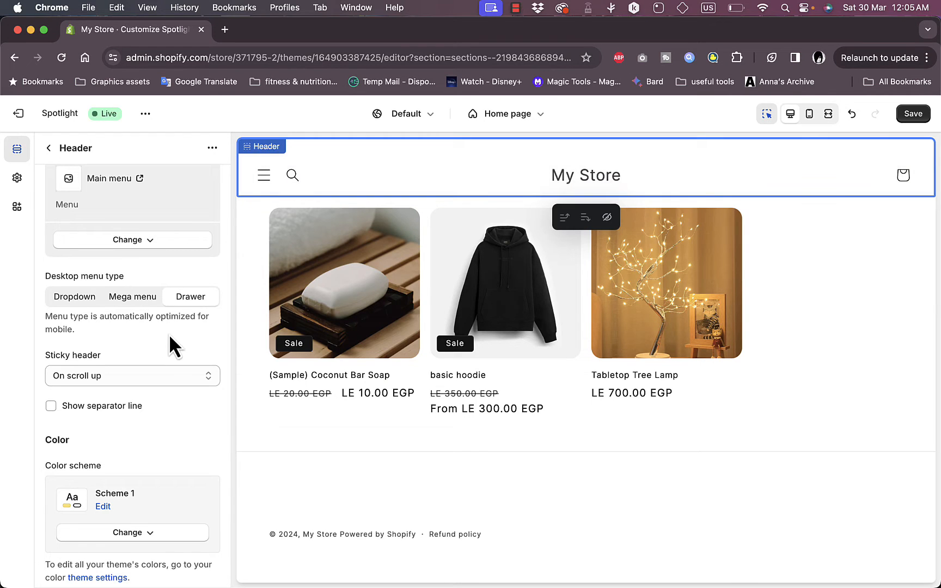
left_click(163, 376)
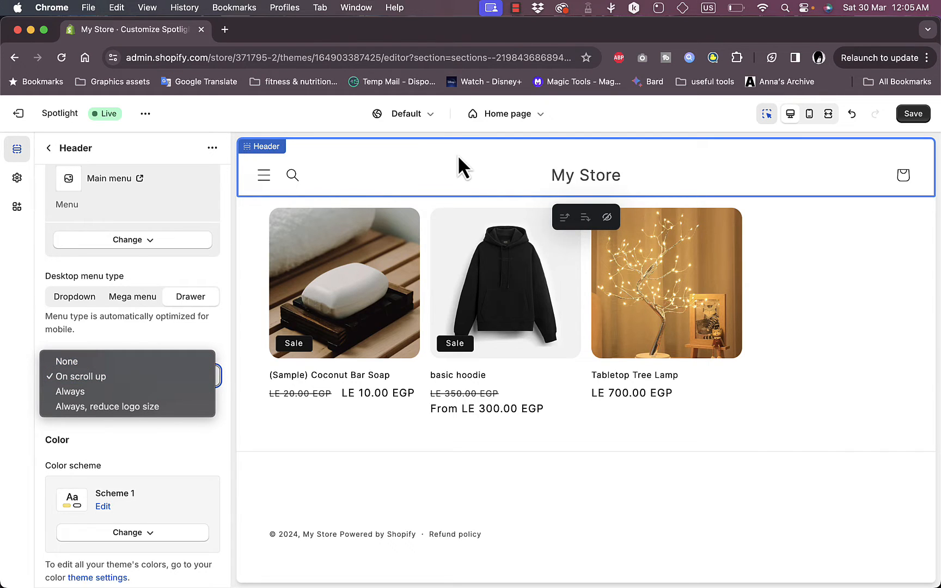
left_click(162, 340)
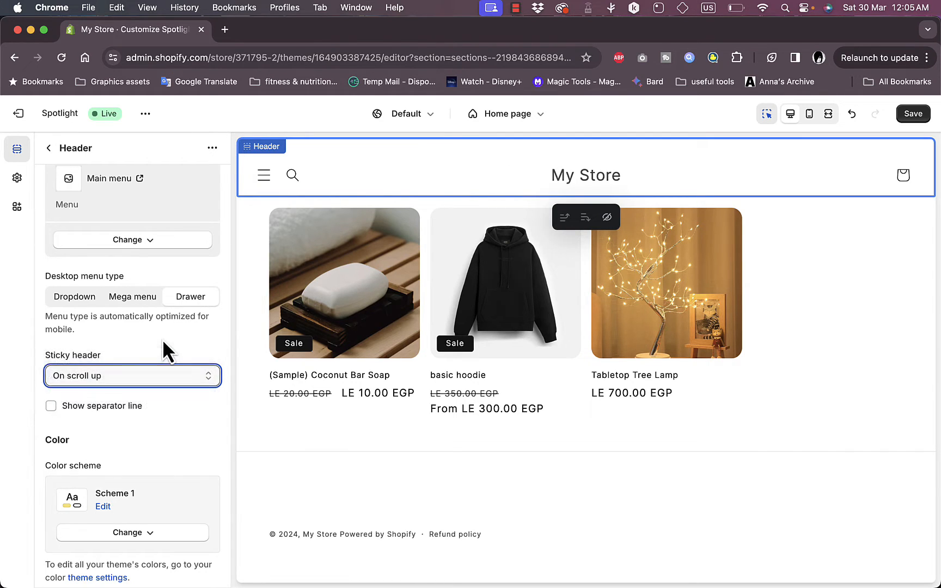
Set the header's color scheme to Scheme 3
scroll(162, 338, "down", 5)
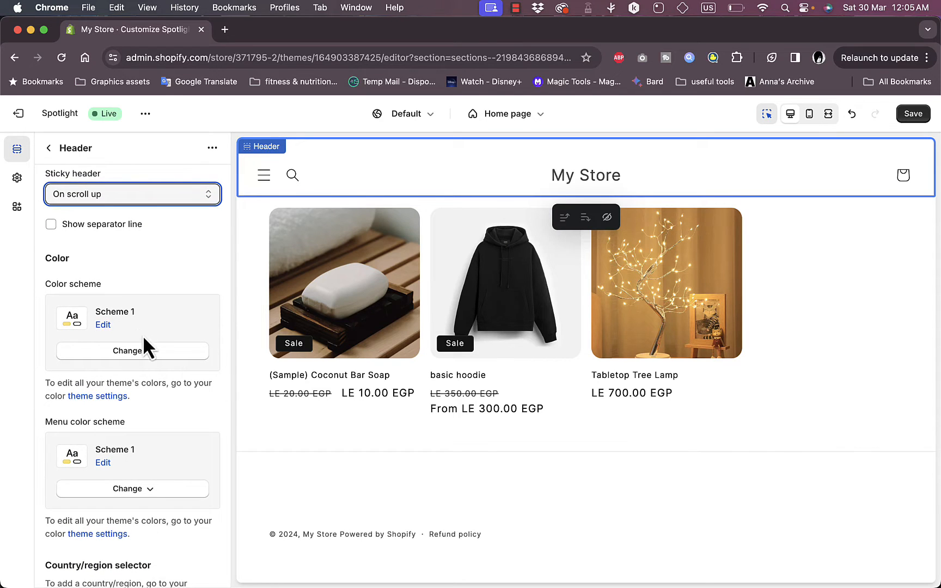
left_click(145, 351)
left_click(123, 451)
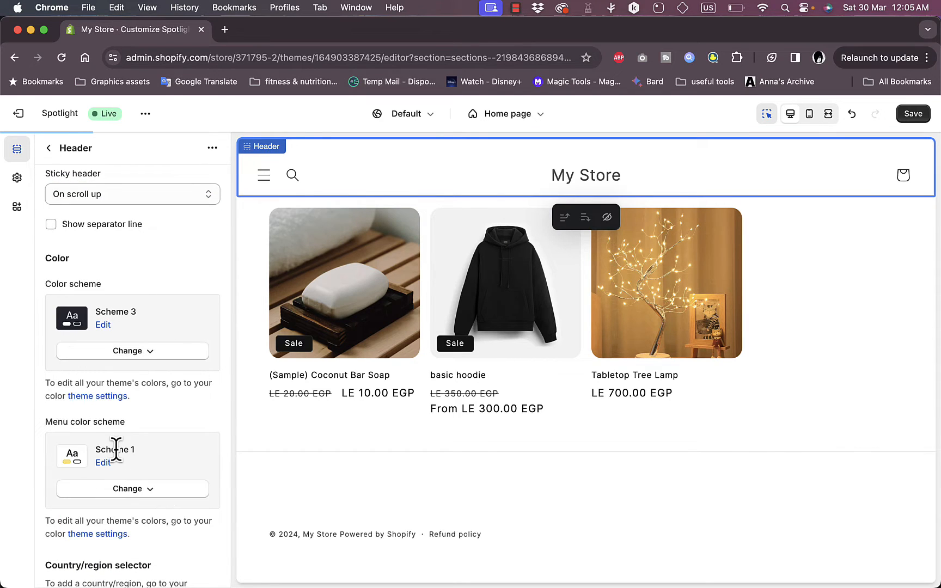
Set the header's menu color scheme to Scheme 5 and preview the drawer menu by opening and closing it
scroll(178, 310, "down", 2)
scroll(178, 307, "down", 2)
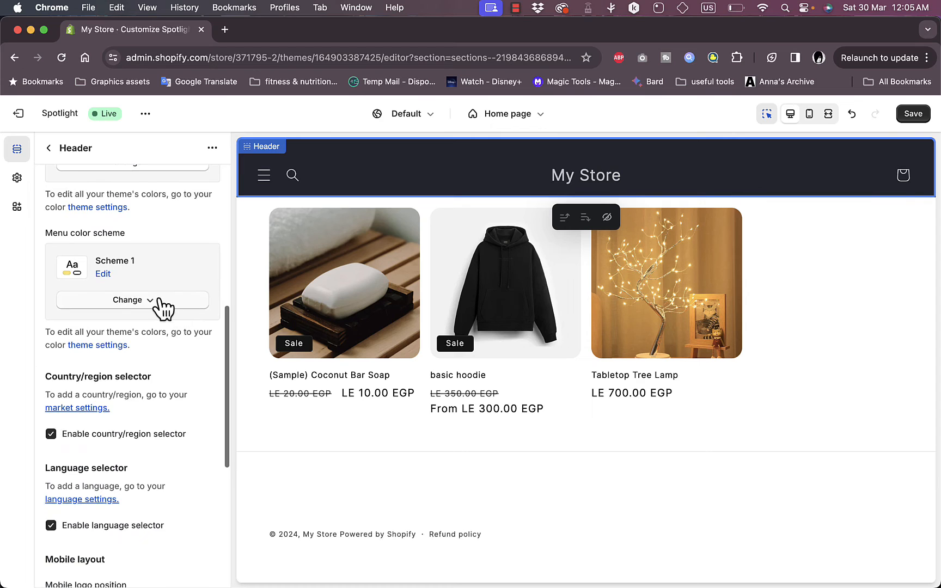
left_click(159, 303)
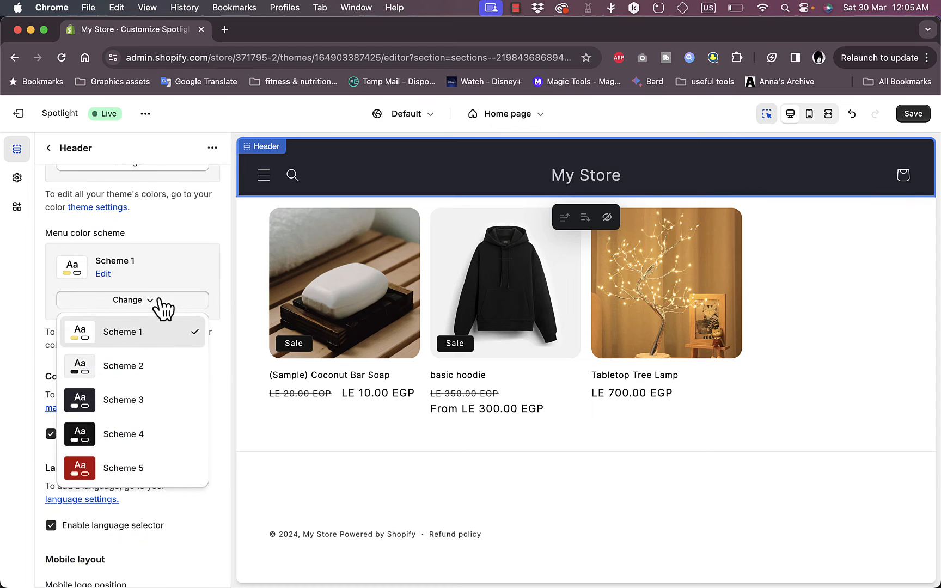
left_click(112, 468)
left_click(266, 177)
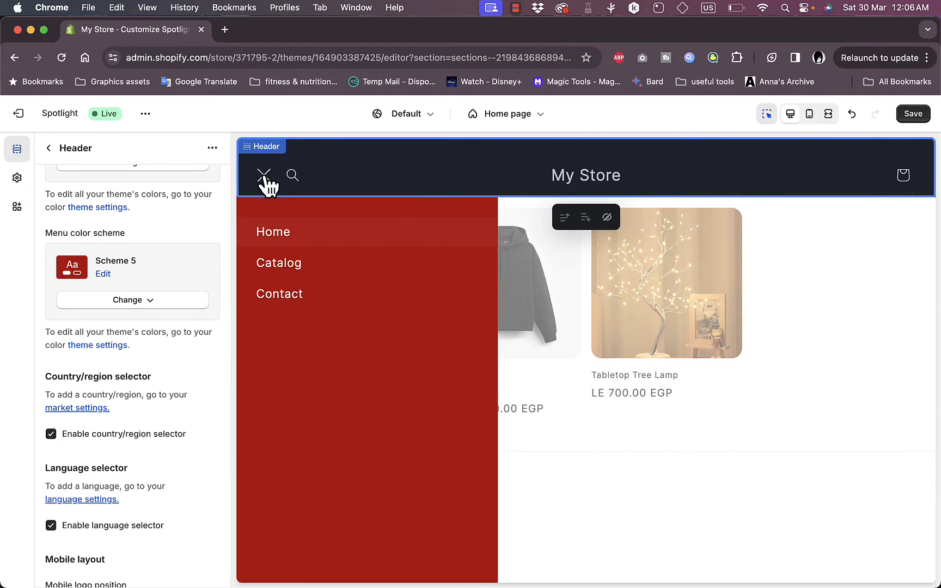
left_click(270, 179)
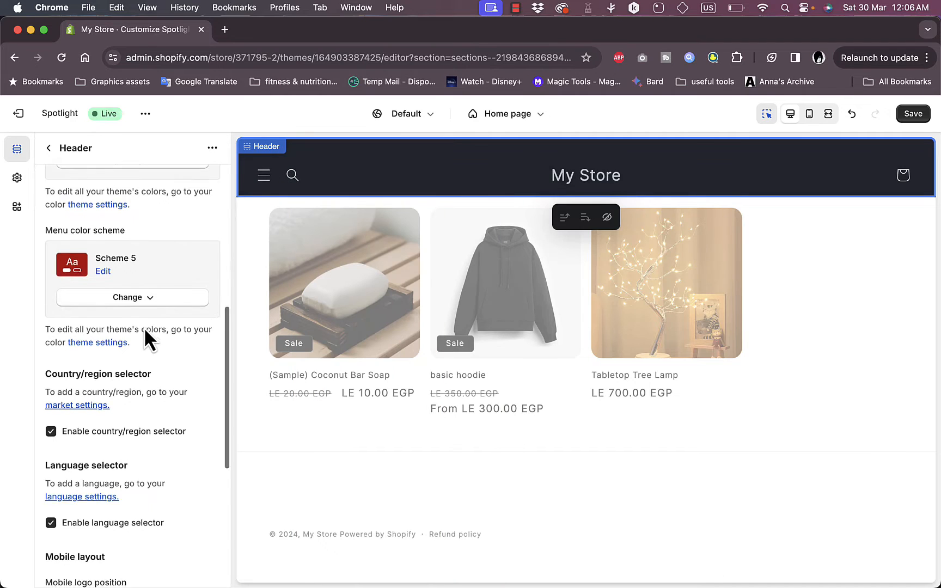
Set the header's bottom margin to 48 px and its top padding to 32 px
scroll(145, 327, "down", 6)
scroll(144, 327, "up", 5)
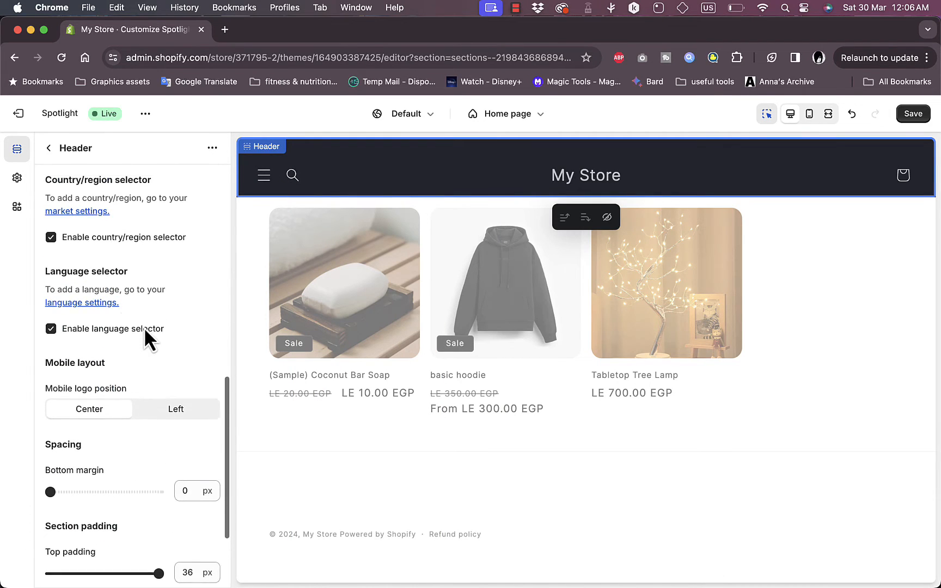
scroll(160, 266, "down", 5)
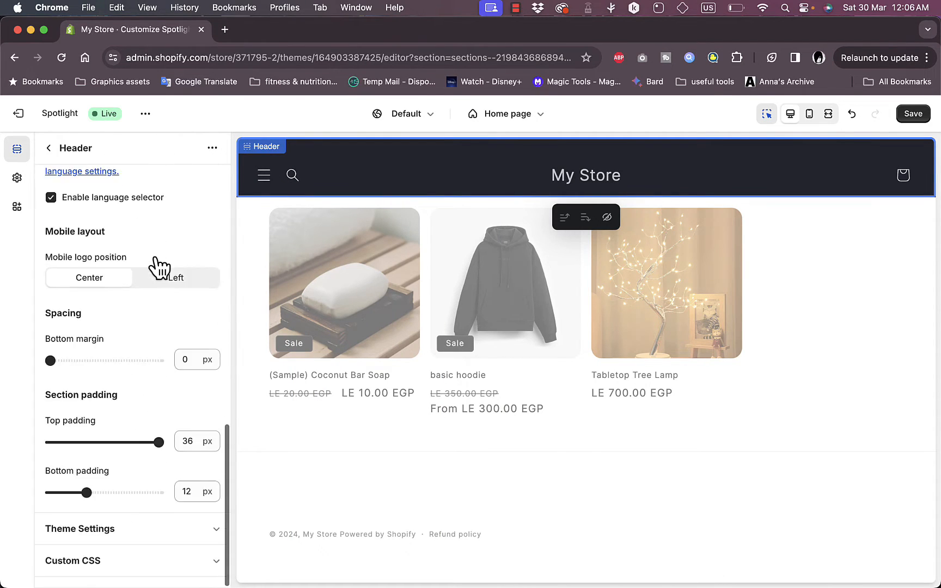
left_click_drag(50, 361, 102, 361)
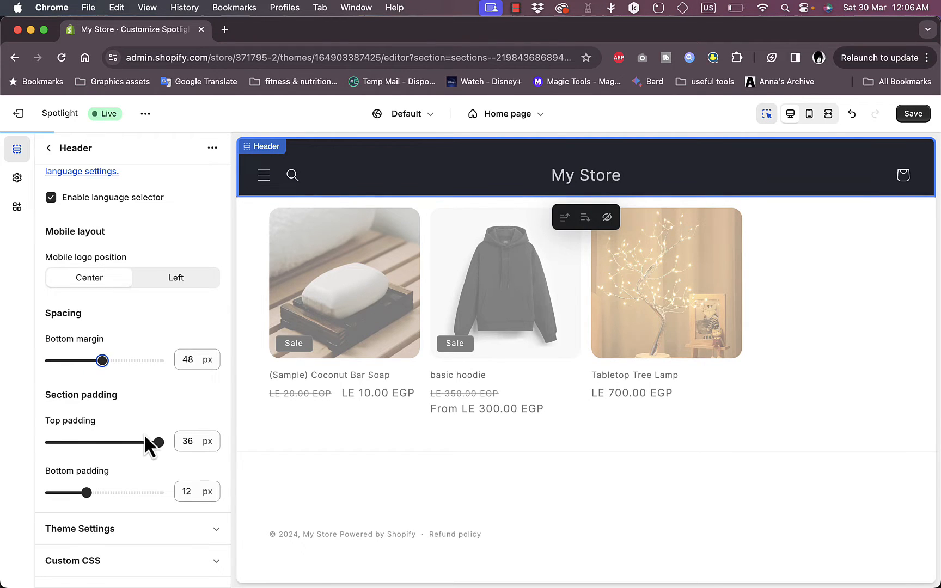
mouse_move(159, 442)
left_mouse_down()
mouse_move(134, 442)
mouse_move(148, 443)
left_mouse_up()
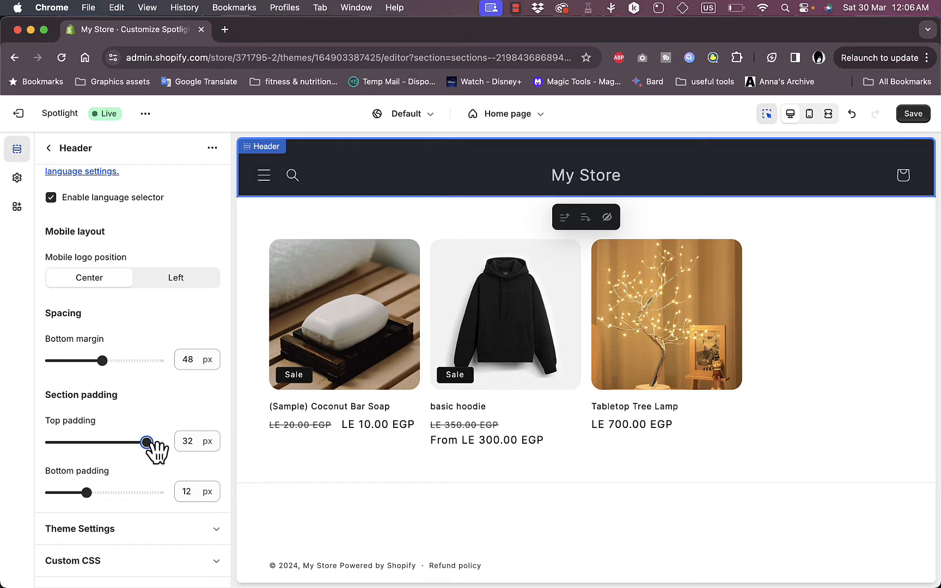
Return to the home page sections and open the Featured collection settings, then go back to the sections list
scroll(152, 445, "up", 10)
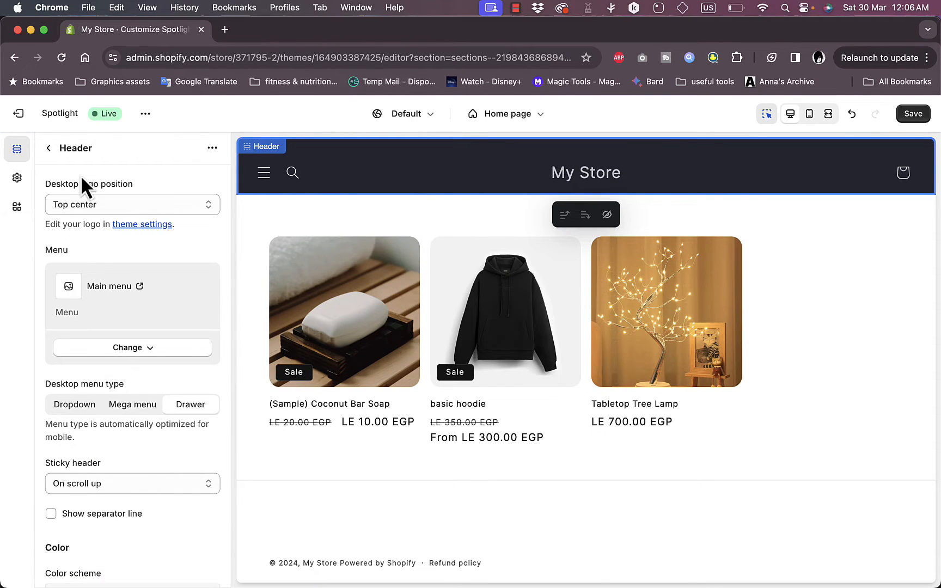
left_click(50, 148)
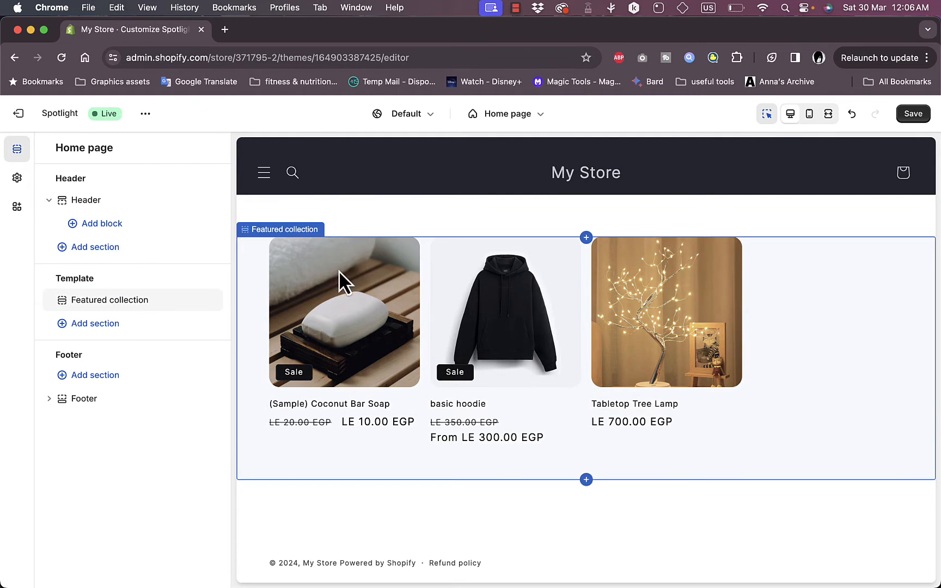
left_click(425, 269)
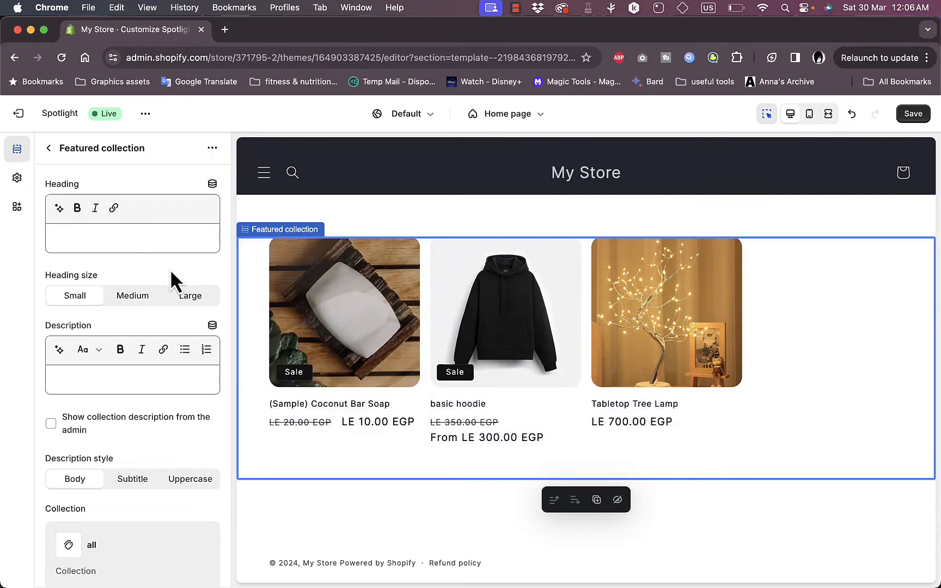
left_click(49, 148)
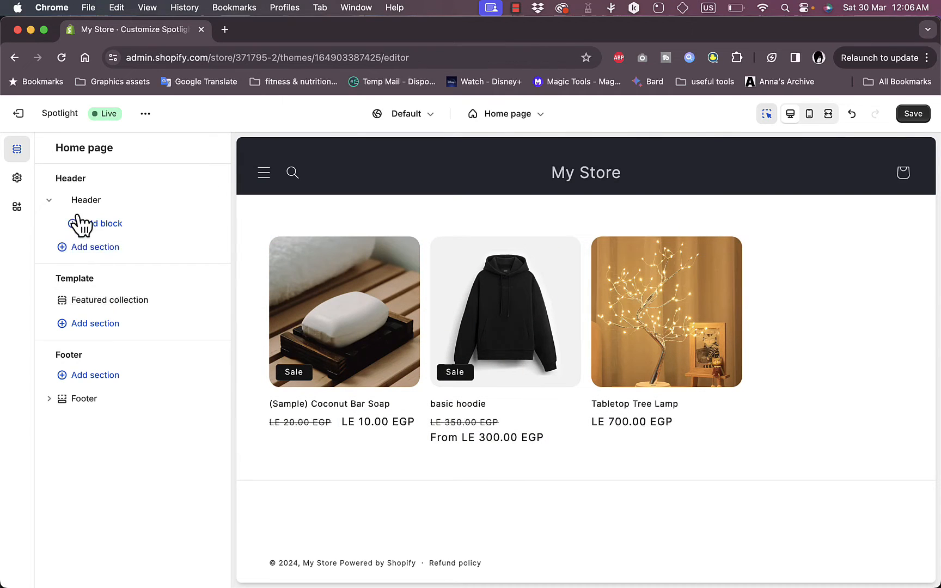
Add the CJ Design app block to the header
left_click(116, 223)
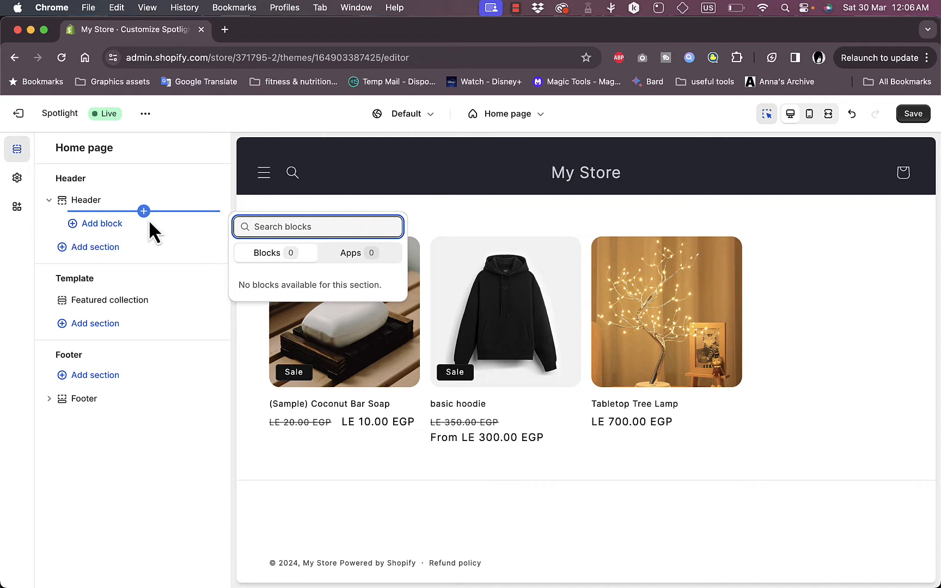
left_click(357, 265)
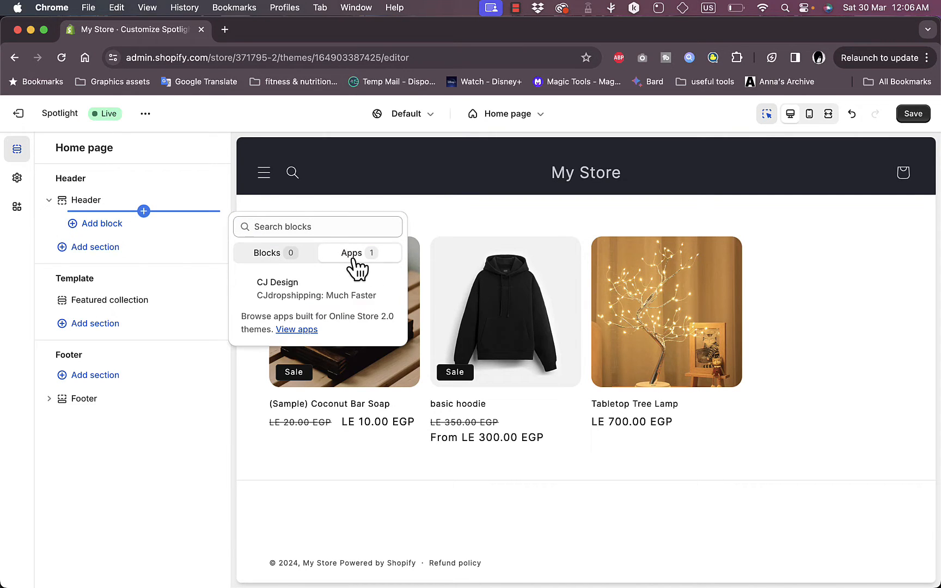
left_click(347, 299)
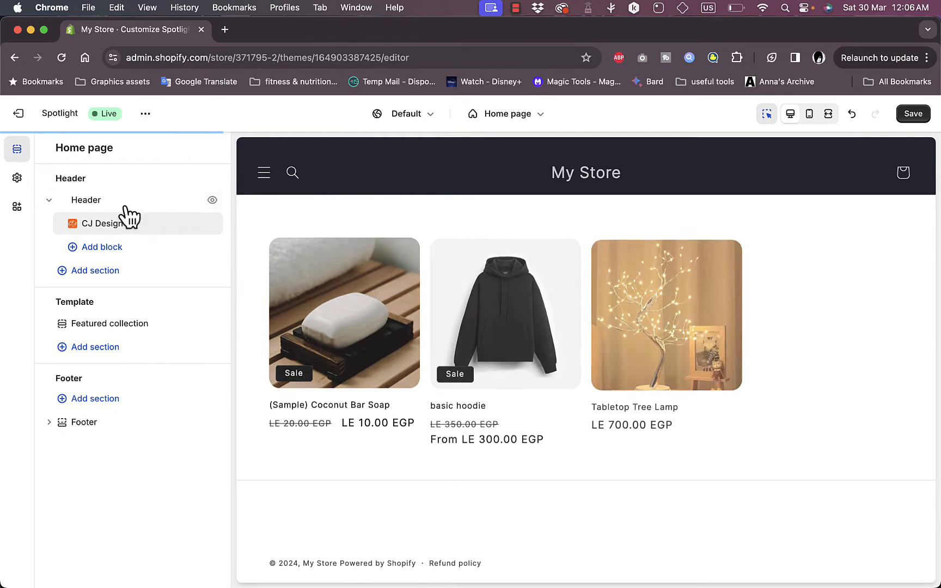
Add an Announcement bar section to the header group and open its settings
left_click(93, 272)
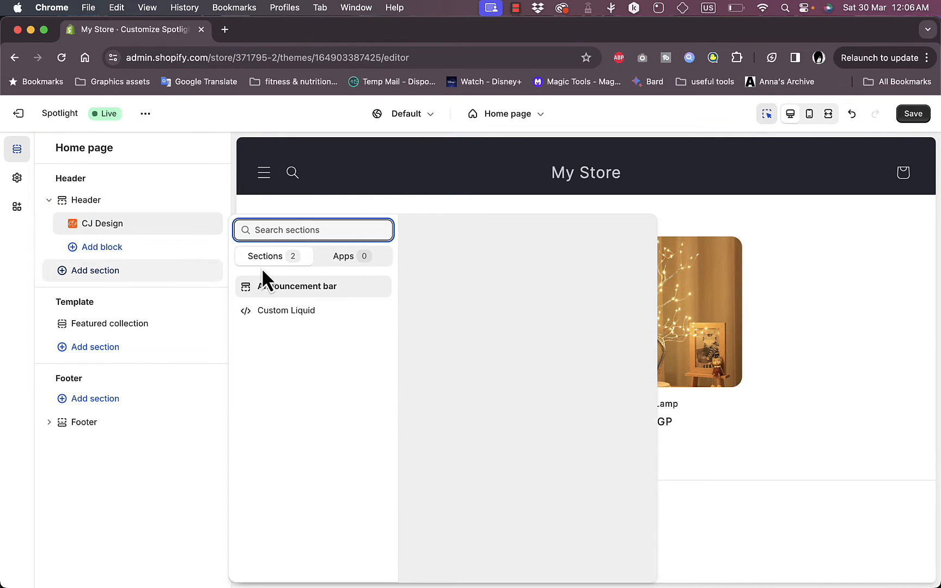
left_click(306, 290)
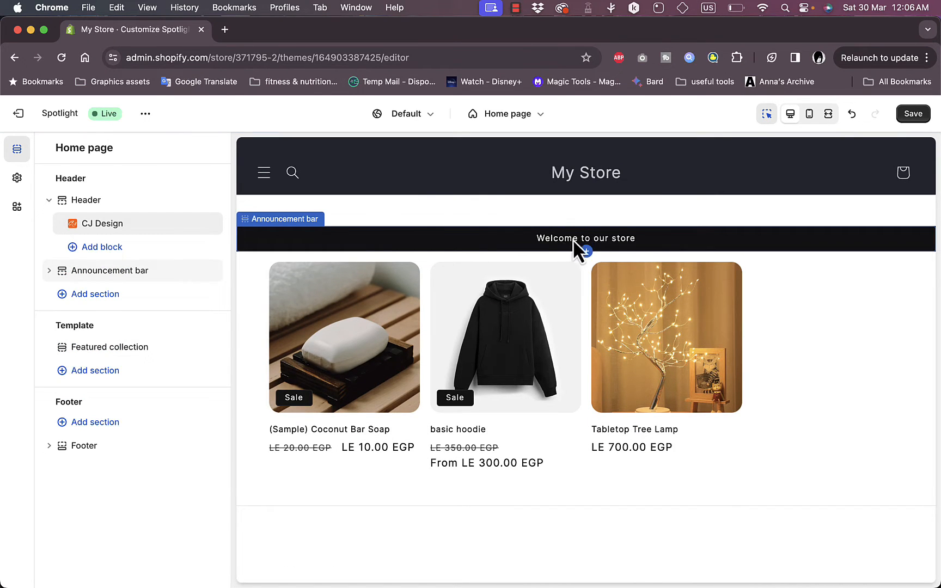
left_click(481, 238)
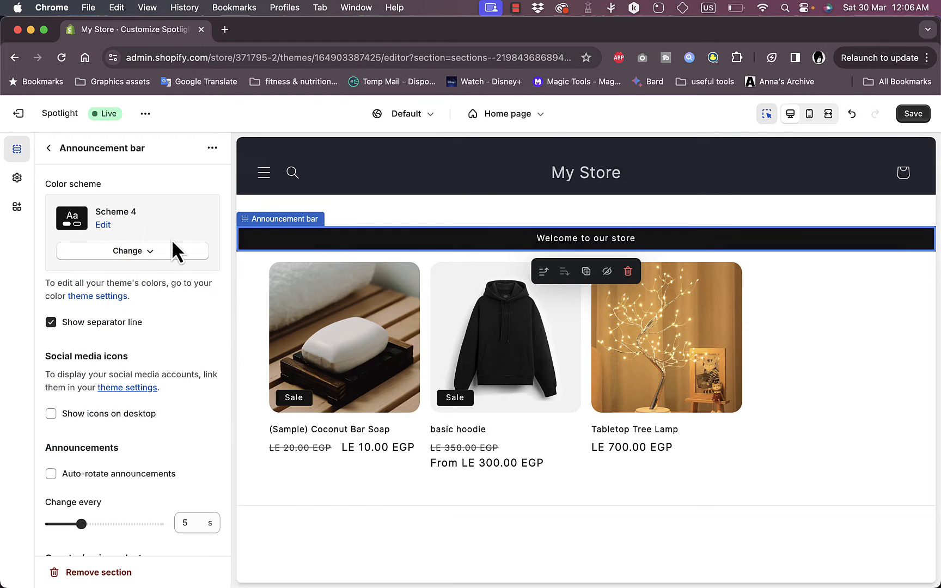
Review the announcement bar's settings, including its expanded social media links under Theme Settings
scroll(163, 278, "down", 5)
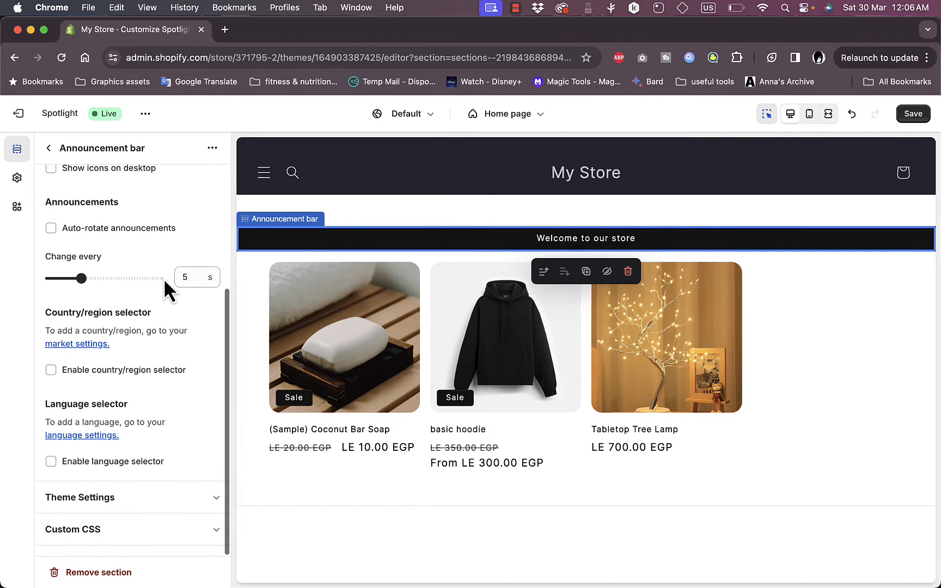
left_click(150, 509)
scroll(150, 510, "down", 6)
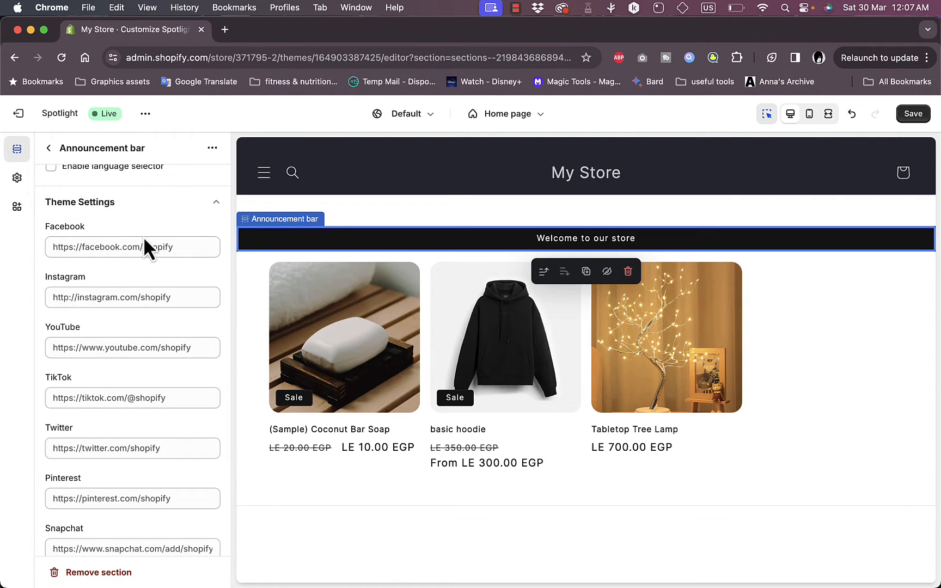
scroll(154, 248, "down", 4)
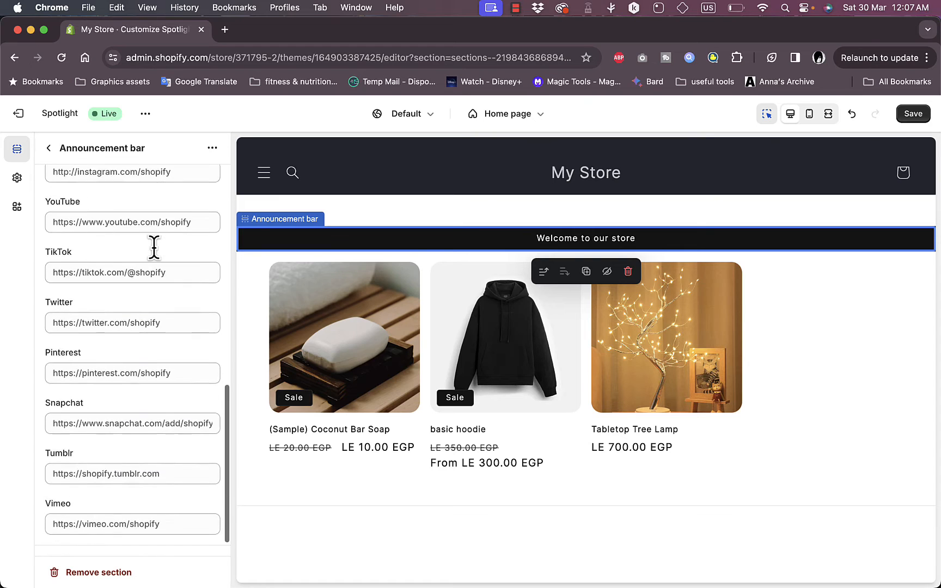
scroll(175, 279, "up", 10)
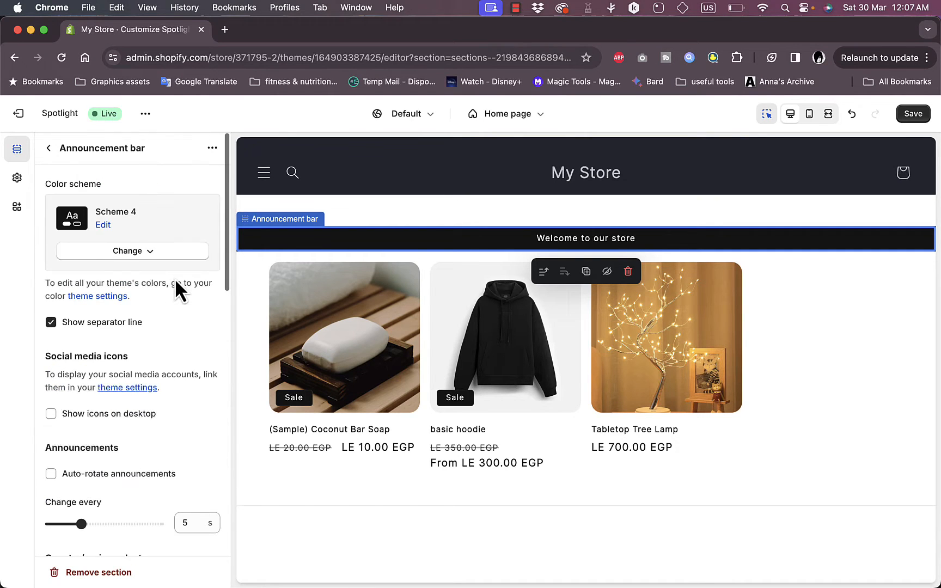
In theme settings, set the logo image to 51aX53LvEZL._AC_SL1500 and the desktop logo width to 170 px
left_click(17, 177)
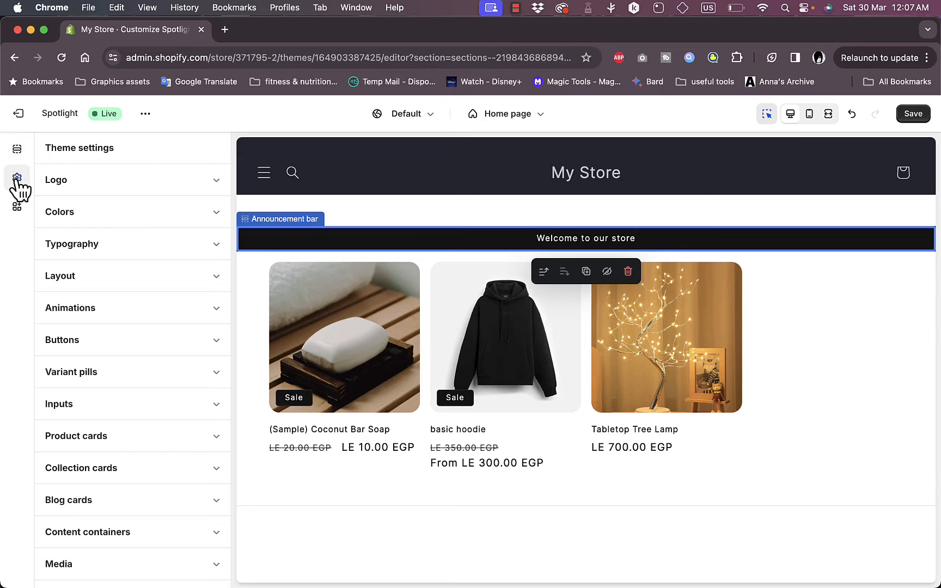
left_click(96, 183)
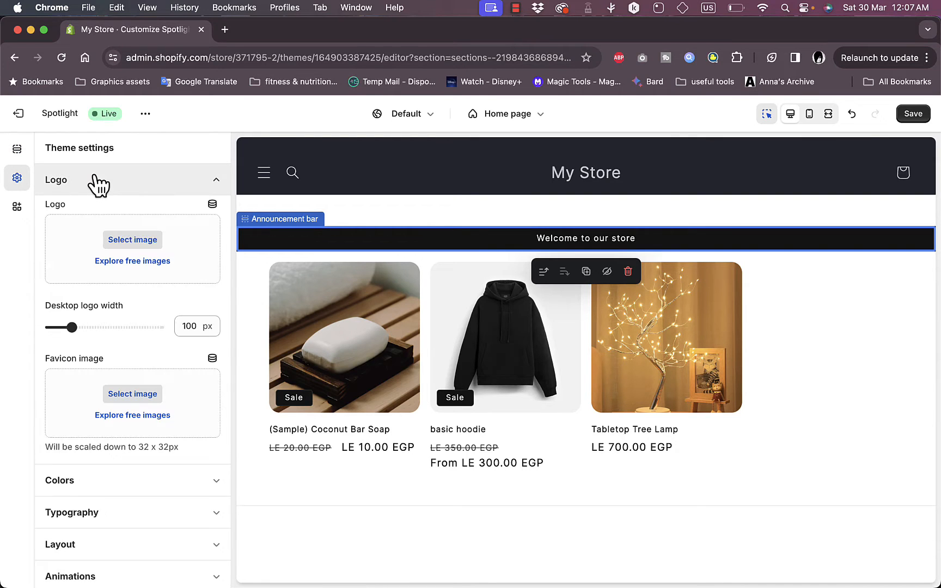
left_click(134, 241)
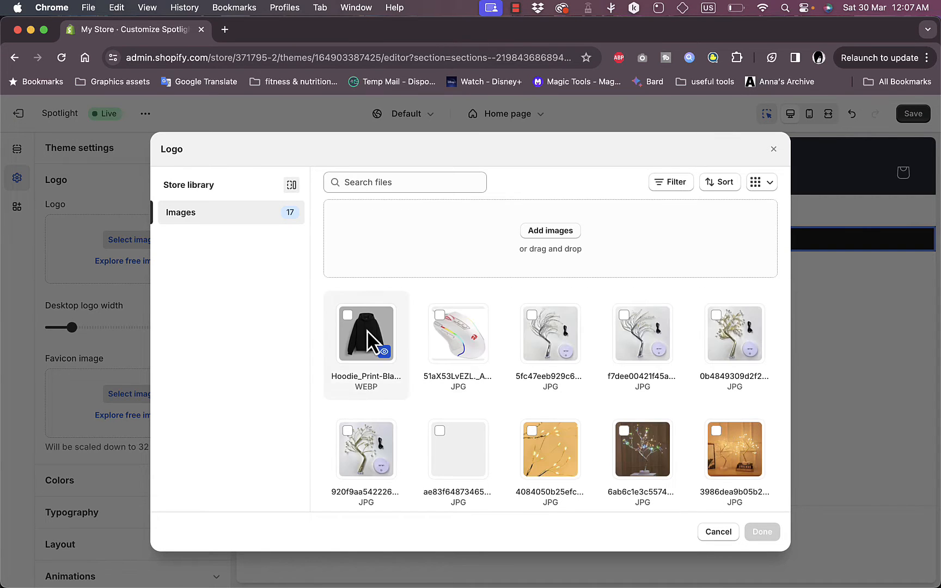
left_click(438, 335)
left_click(765, 534)
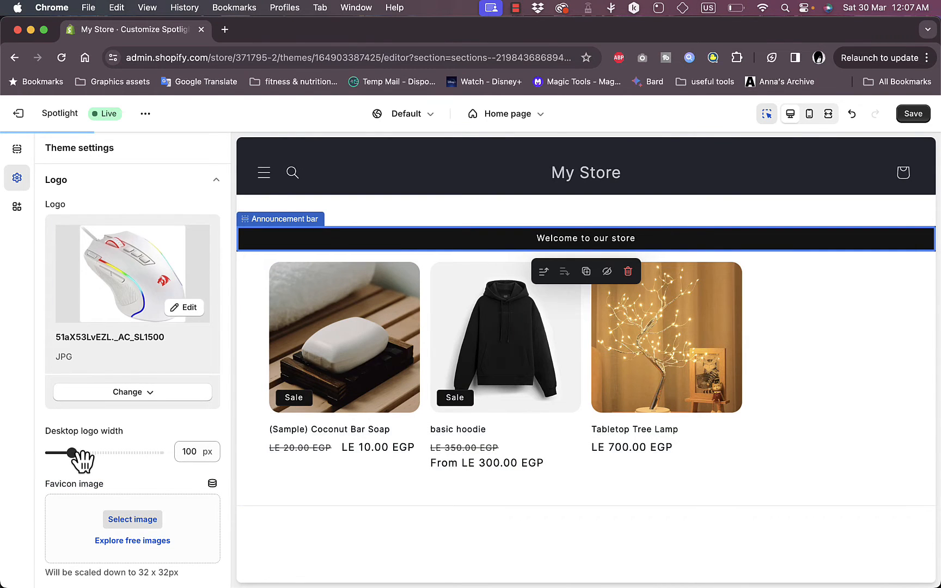
left_click_drag(71, 453, 102, 454)
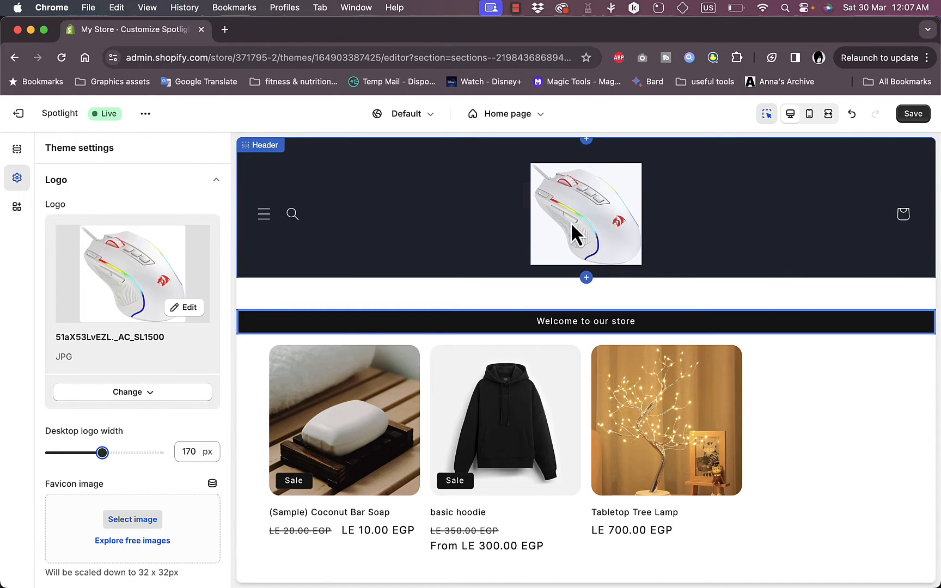
Edit color Scheme 1 and set its text color to #DD1D1D
scroll(103, 485, "down", 5)
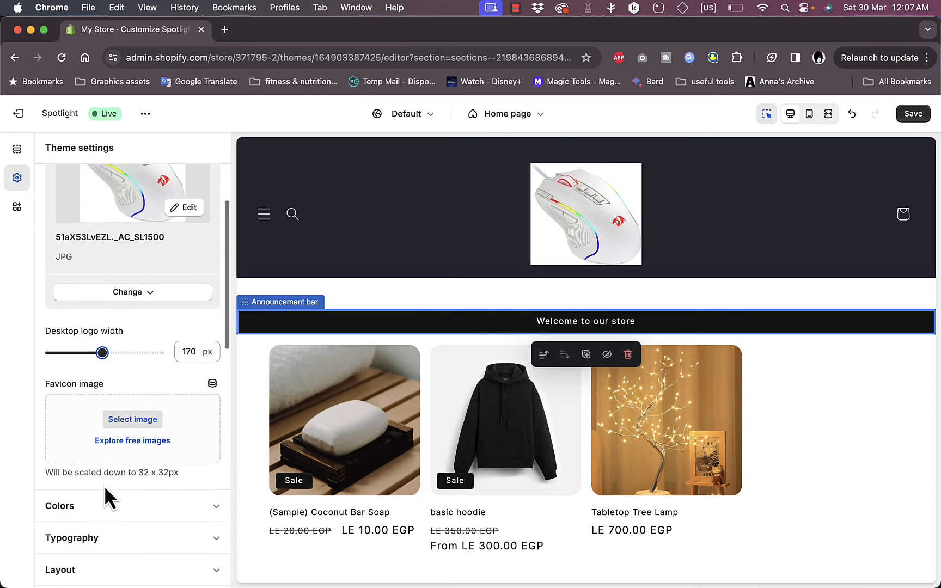
scroll(147, 407, "down", 10)
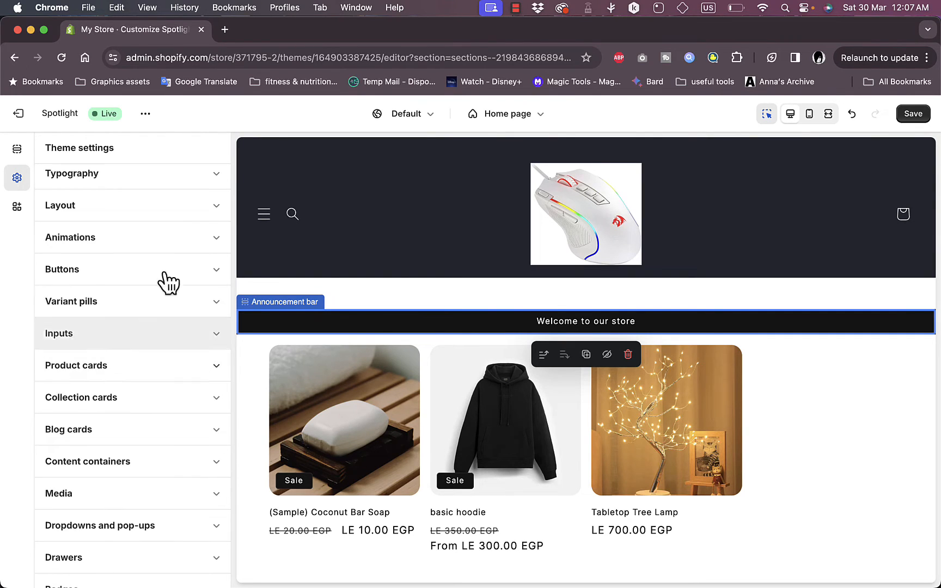
scroll(164, 227, "up", 7)
scroll(163, 228, "up", 1)
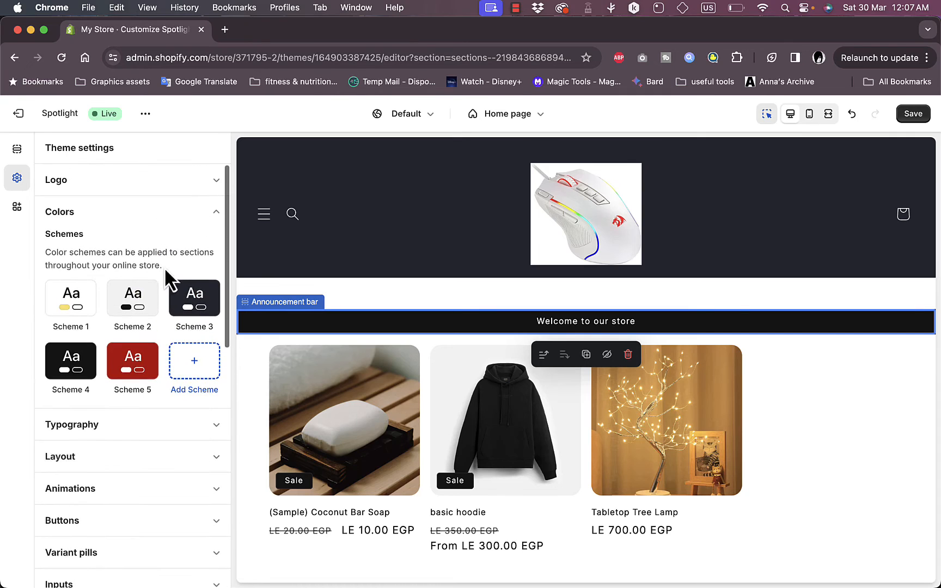
left_click(75, 310)
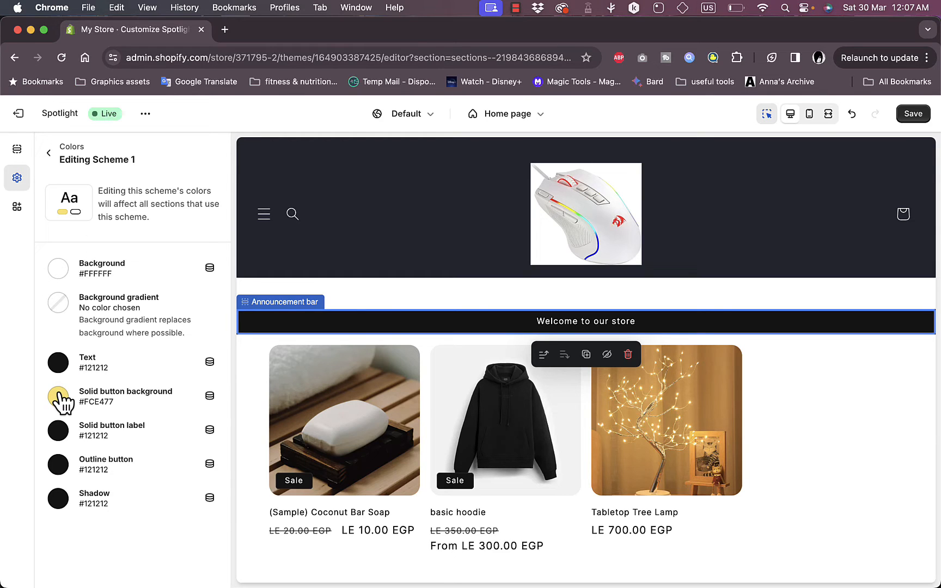
left_click(58, 364)
left_click(130, 314)
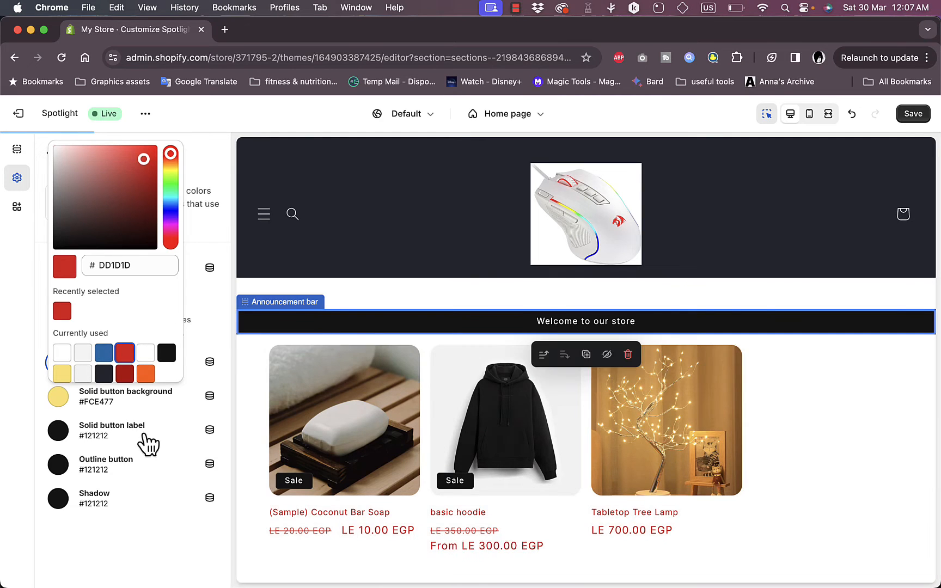
In Scheme 1, set the solid button label and outline button colors to #1773B0
left_click(61, 430)
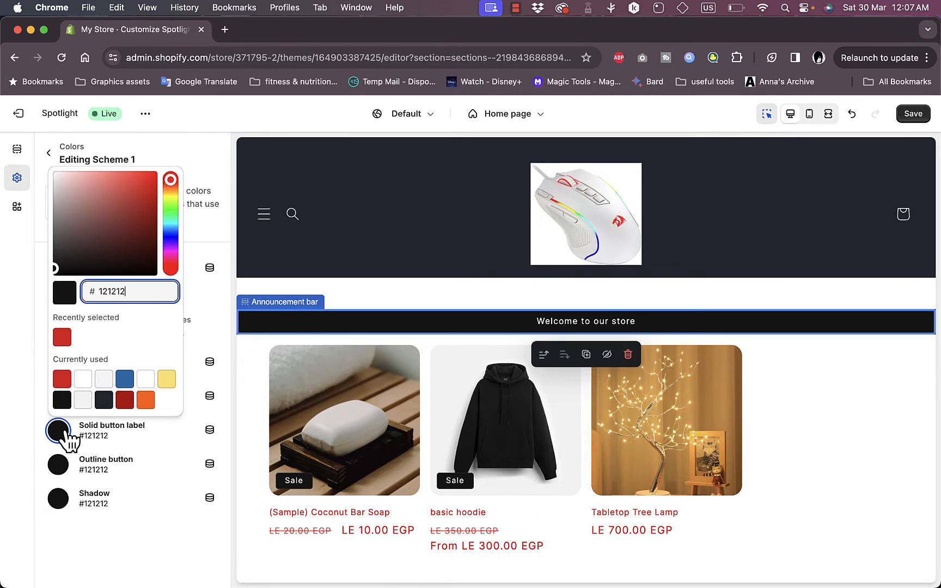
left_click(125, 380)
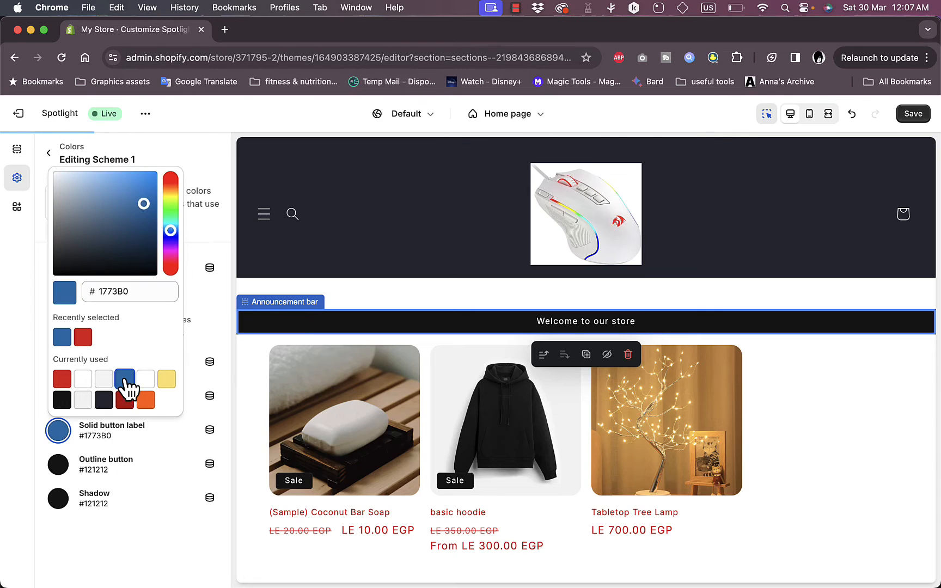
left_click(66, 469)
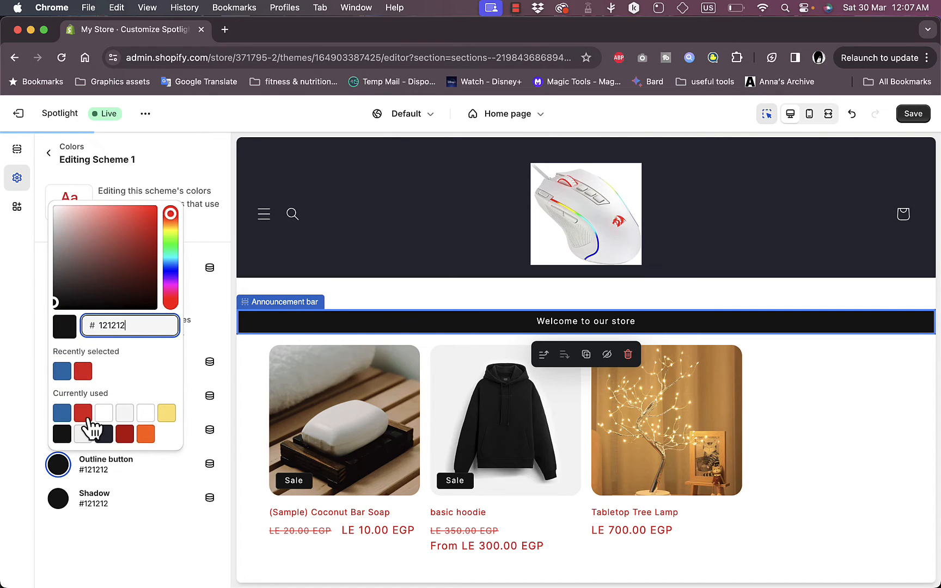
left_click(62, 372)
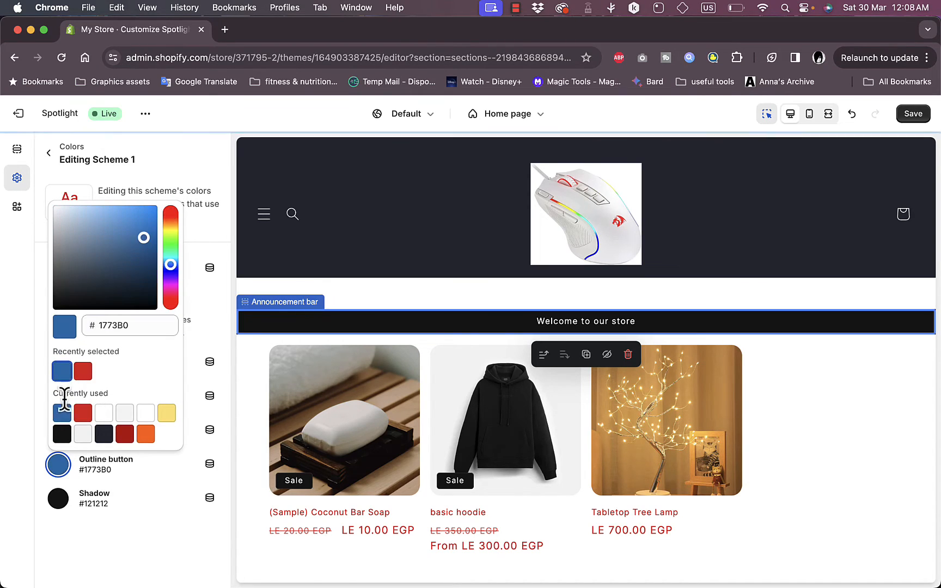
left_click(96, 498)
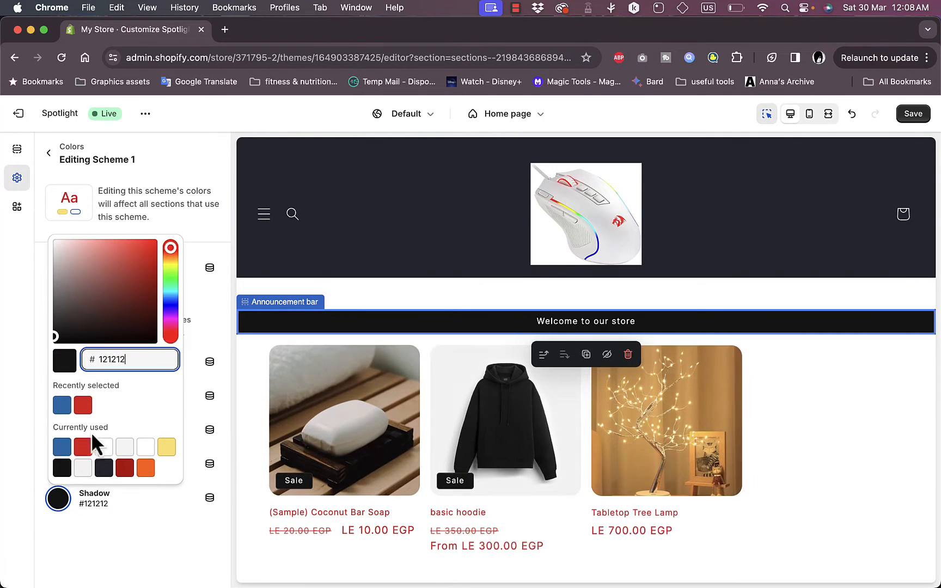
left_click(199, 583)
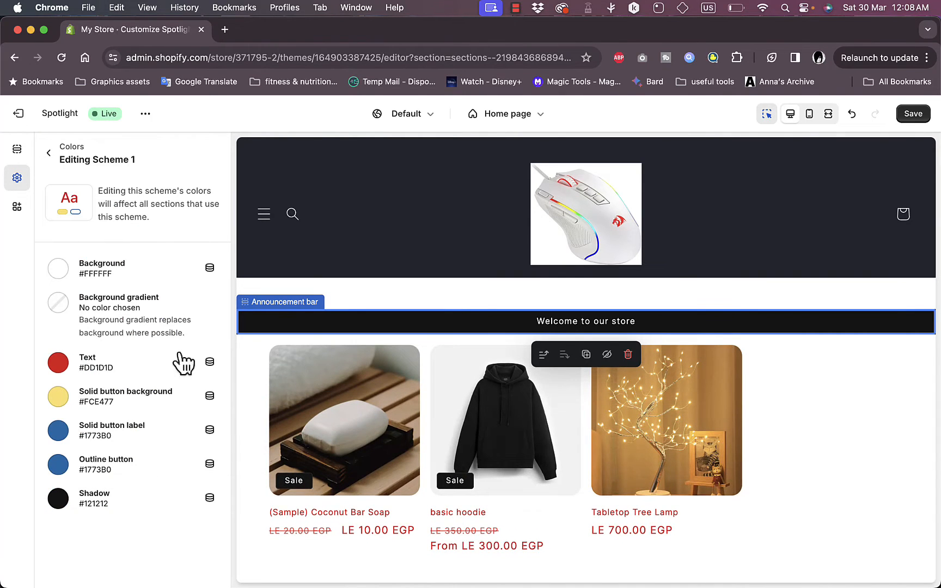
Set Scheme 1's background color to #E4F508
left_click(57, 271)
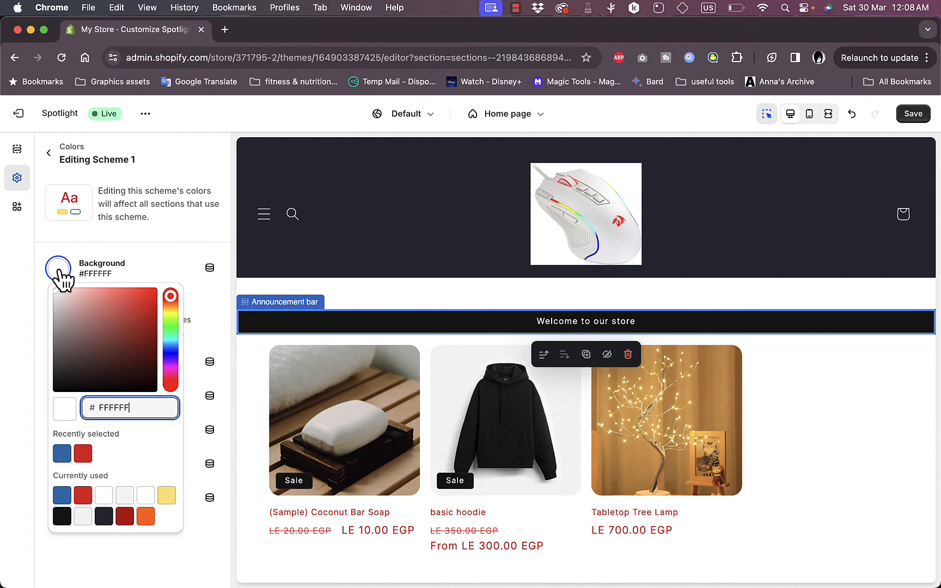
left_click_drag(170, 299, 170, 312)
left_click(154, 293)
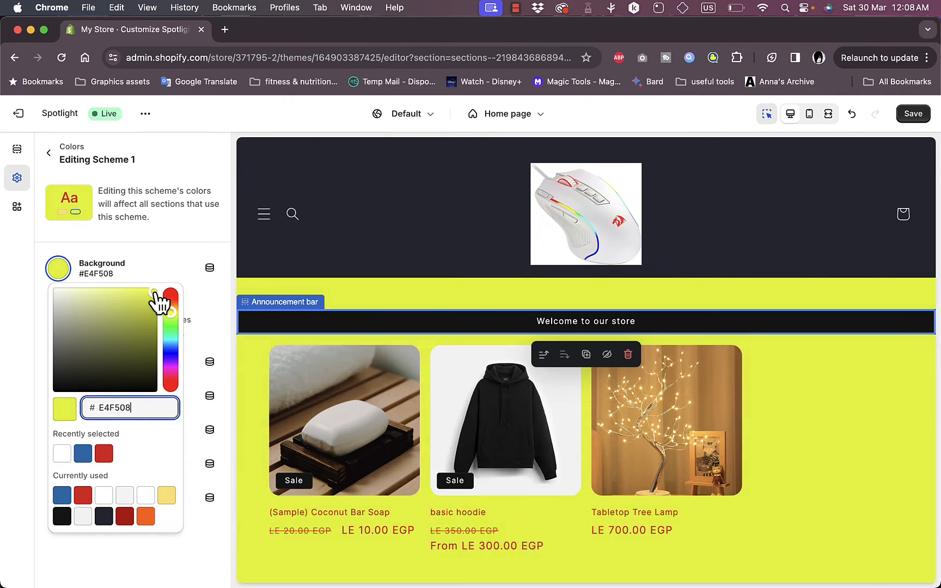
left_click(189, 532)
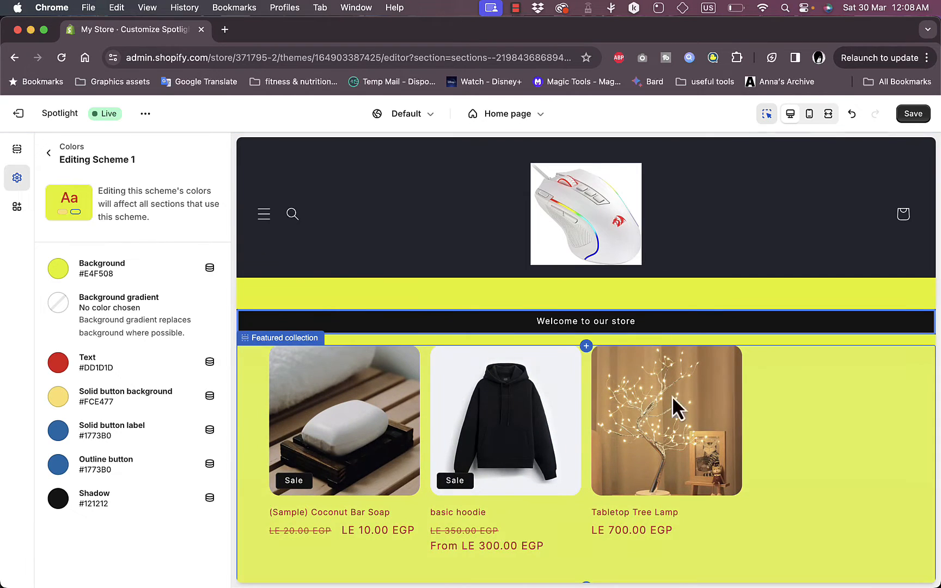
Open Typography in theme settings and change the headings font to Sans-serif
left_click(50, 154)
left_click(133, 439)
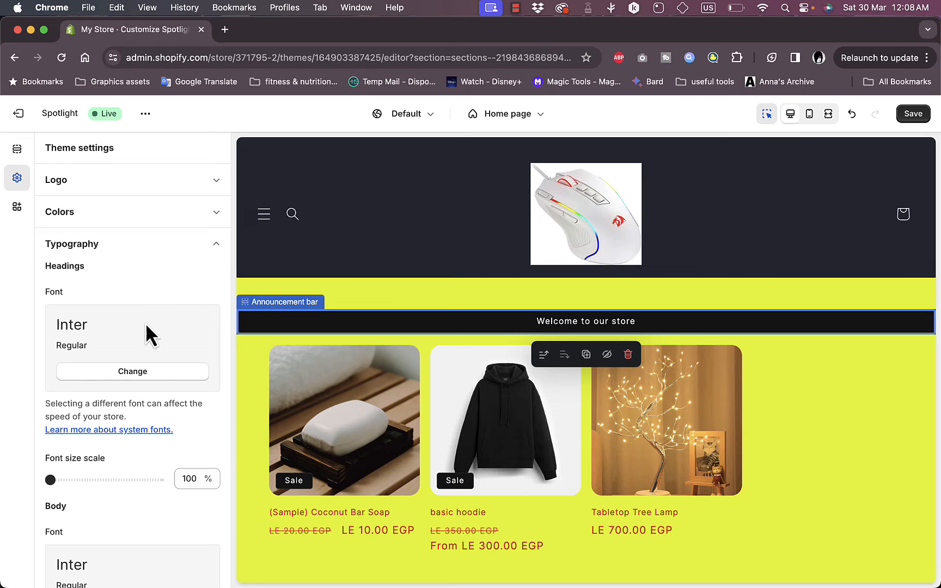
left_click(152, 370)
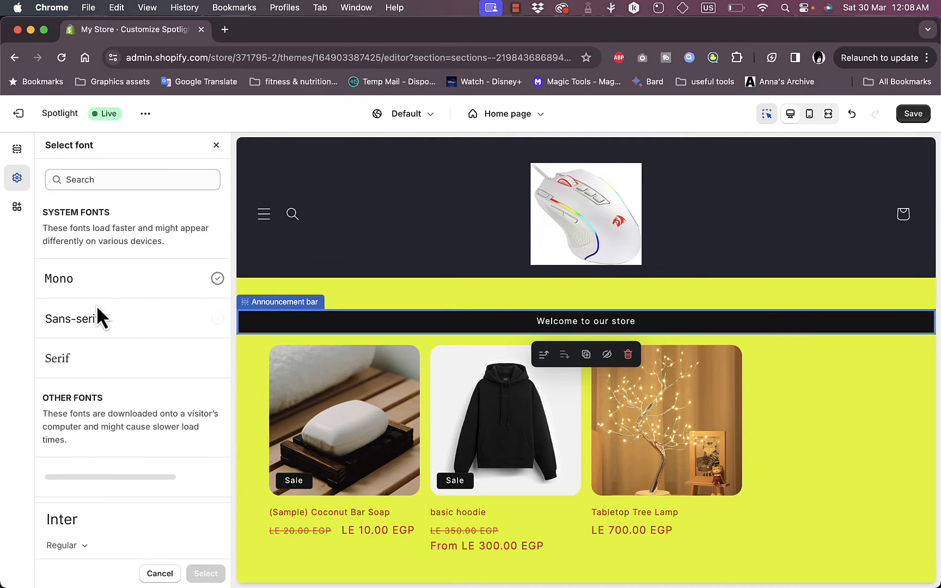
left_click(90, 324)
left_click(89, 330)
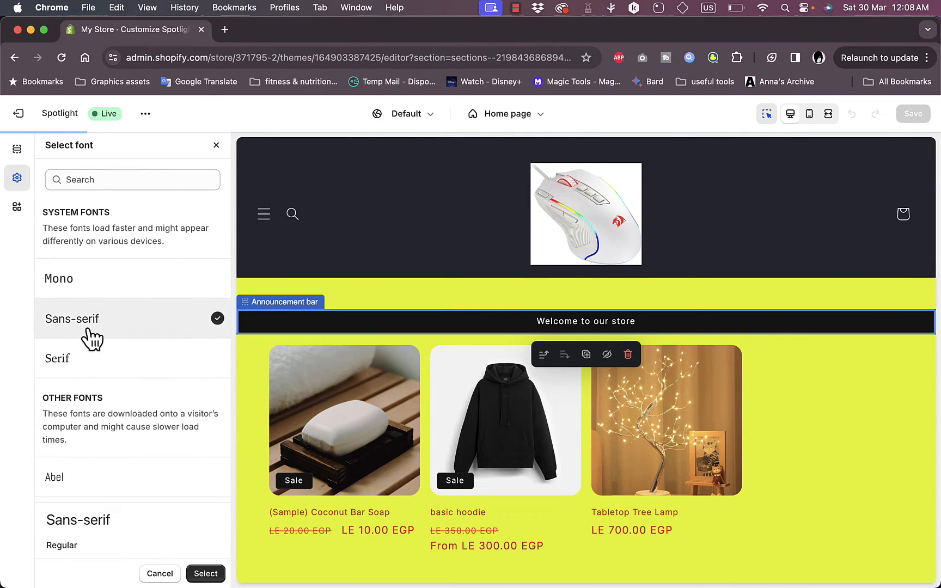
left_click(222, 574)
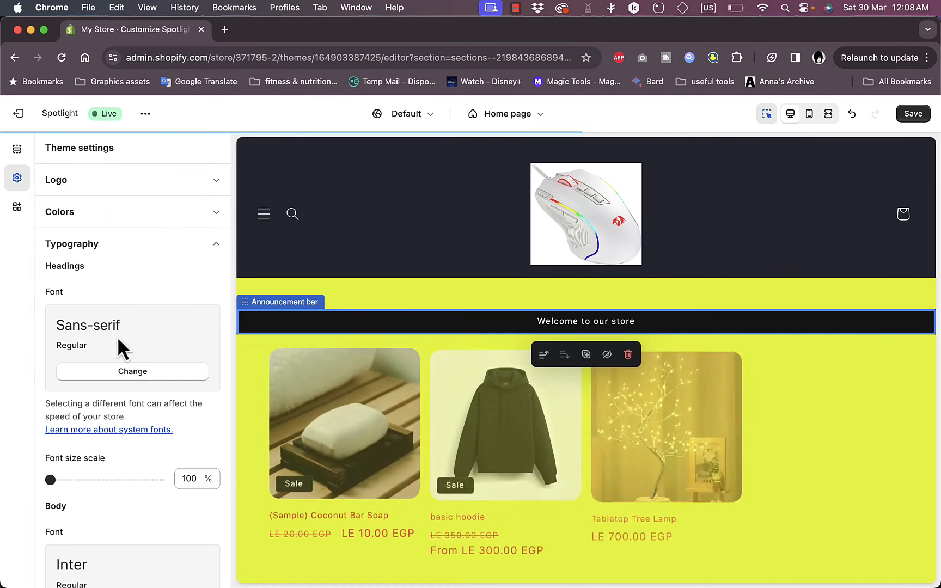
Change the body font to Alegreya
scroll(119, 268, "down", 3)
scroll(119, 268, "down", 3)
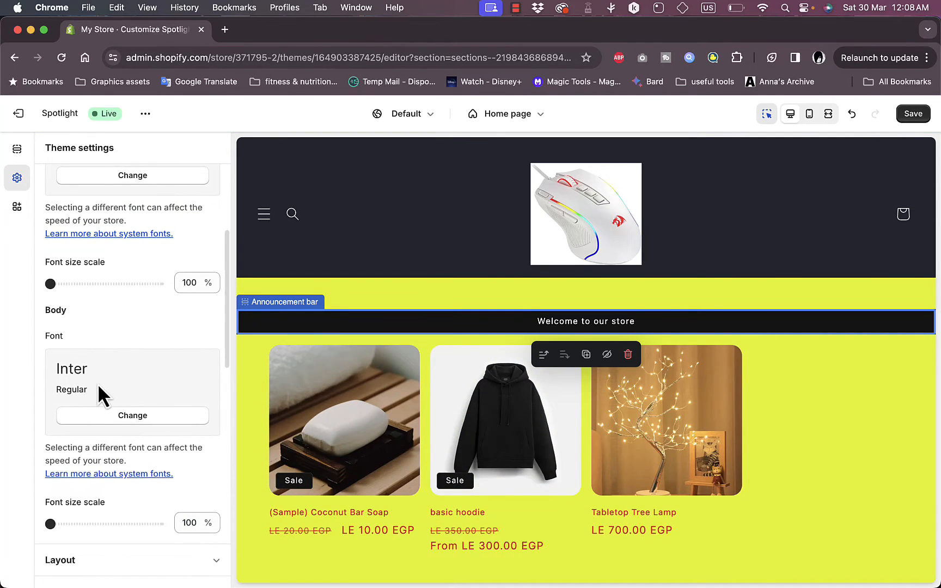
left_click(133, 416)
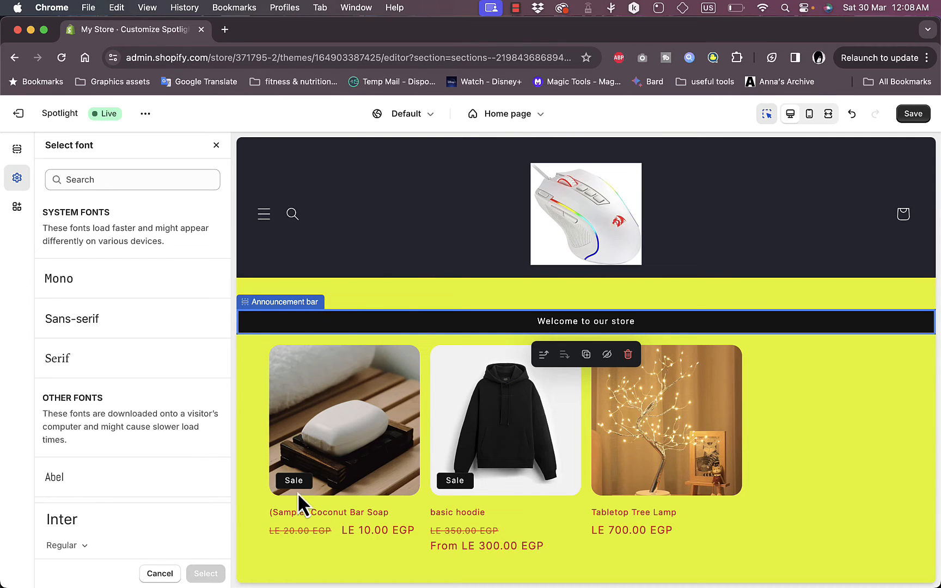
scroll(158, 493, "down", 4)
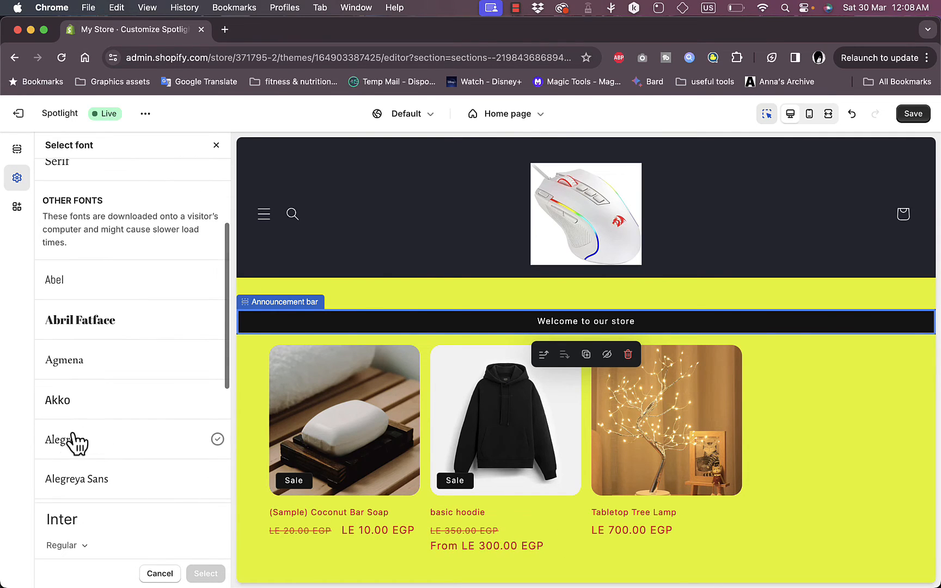
left_click(66, 442)
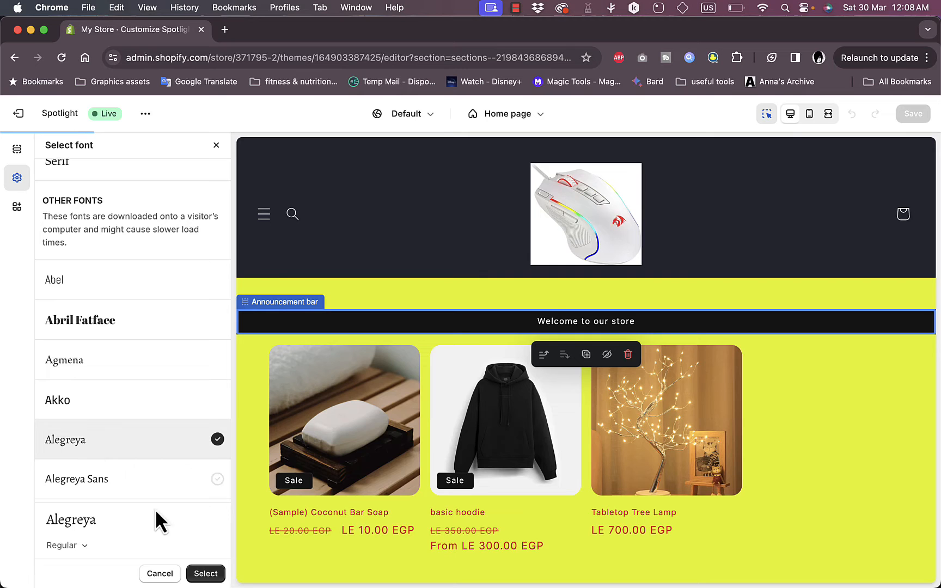
left_click(203, 573)
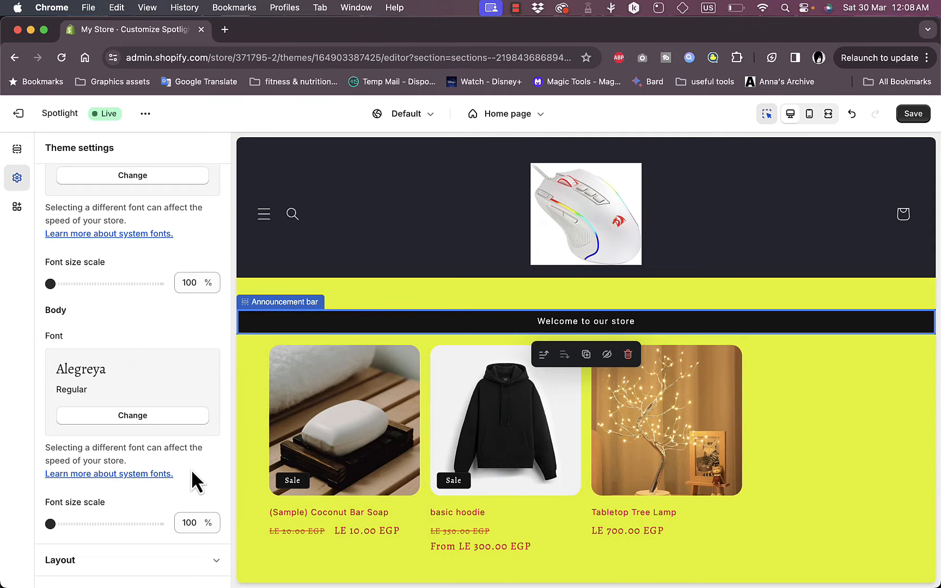
Set the body font size scale to 120%
scroll(137, 313, "up", 1)
scroll(137, 312, "down", 1)
scroll(139, 315, "down", 5)
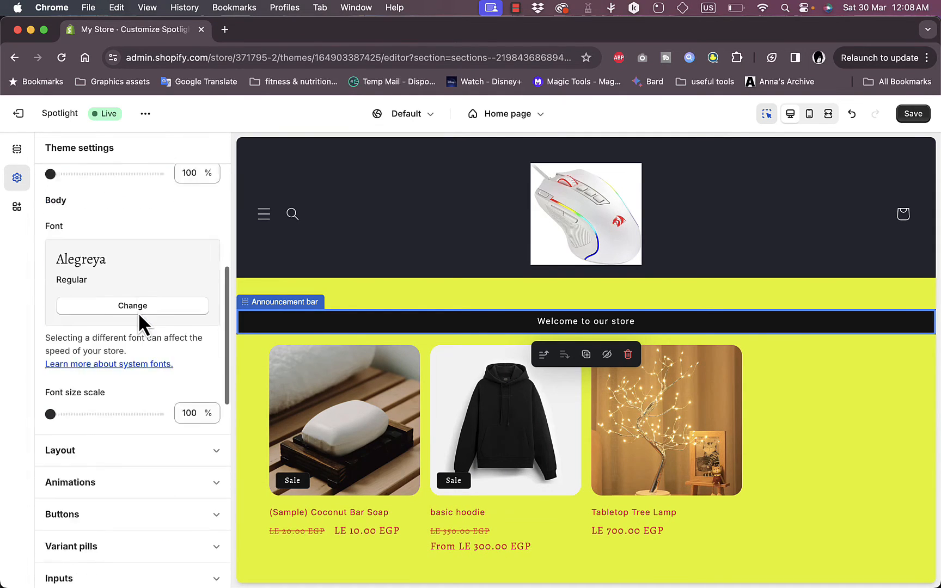
left_click_drag(53, 318, 124, 319)
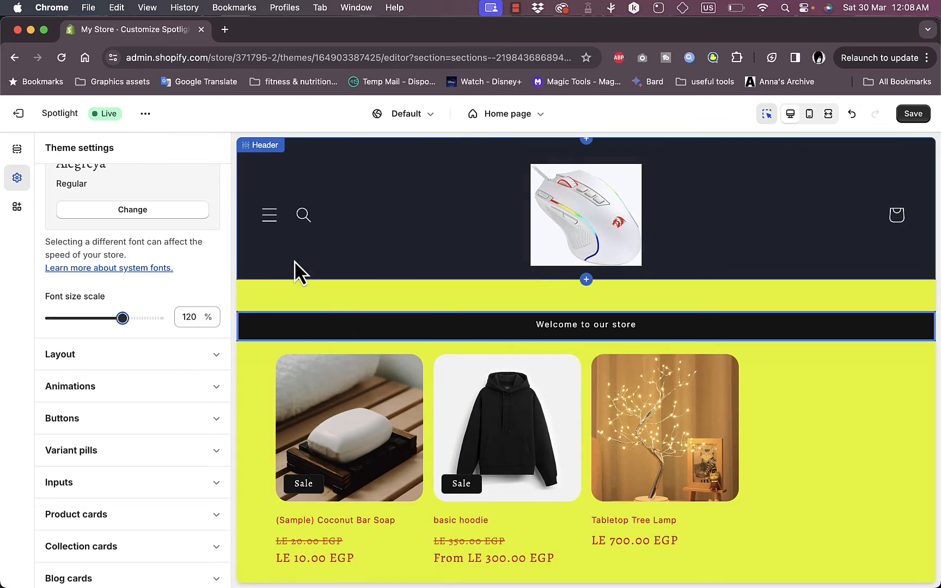
Change the headings font to Abril Fatface
scroll(117, 367, "up", 7)
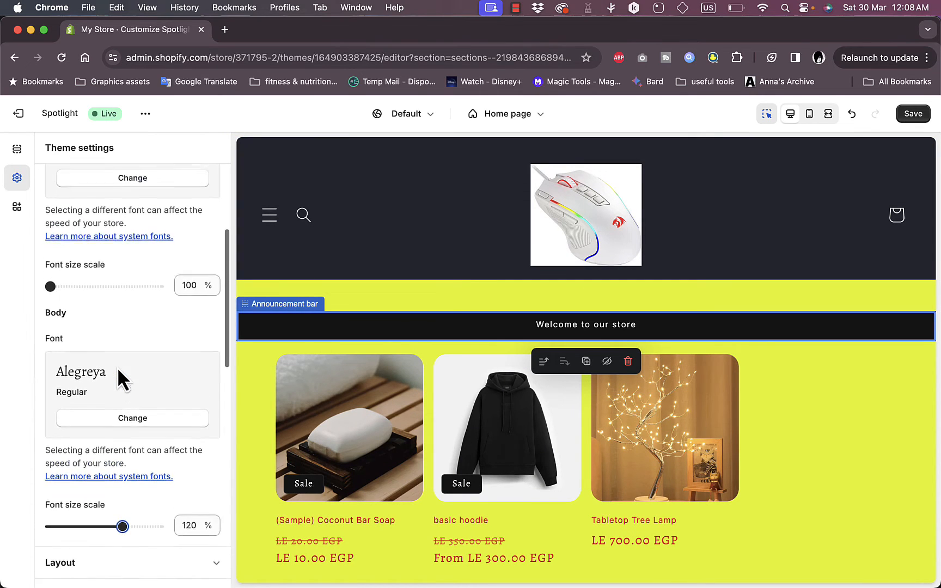
scroll(117, 367, "up", 2)
left_click(131, 323)
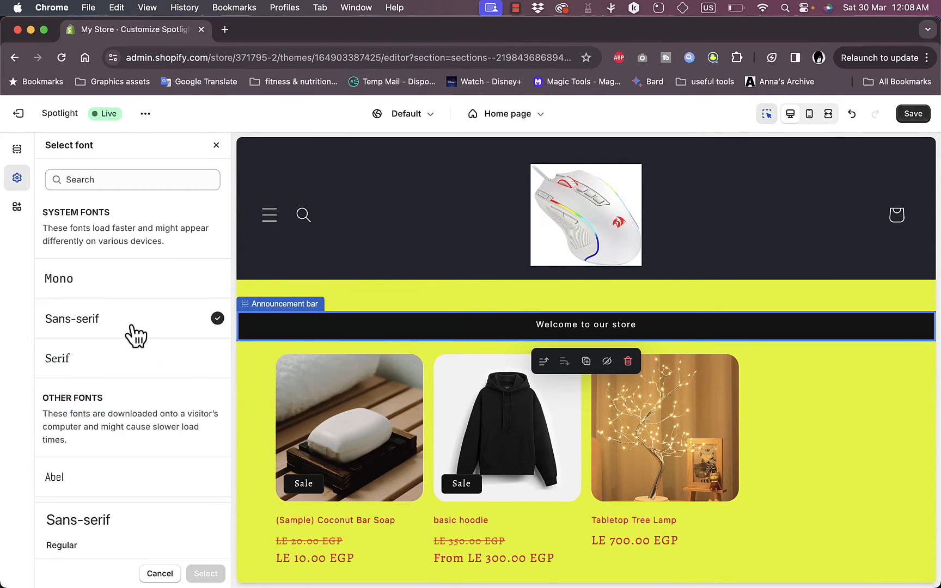
scroll(132, 425, "down", 3)
left_click(117, 449)
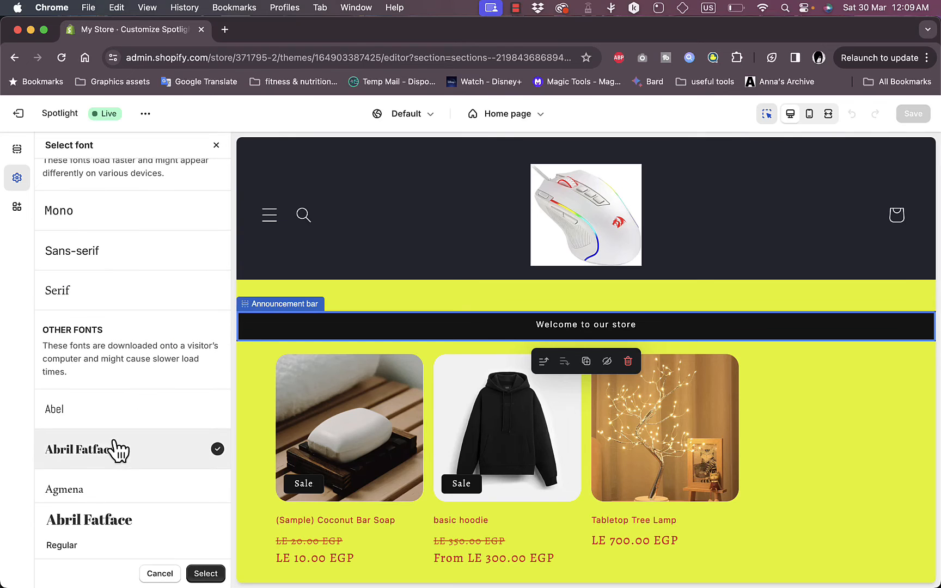
left_click(206, 574)
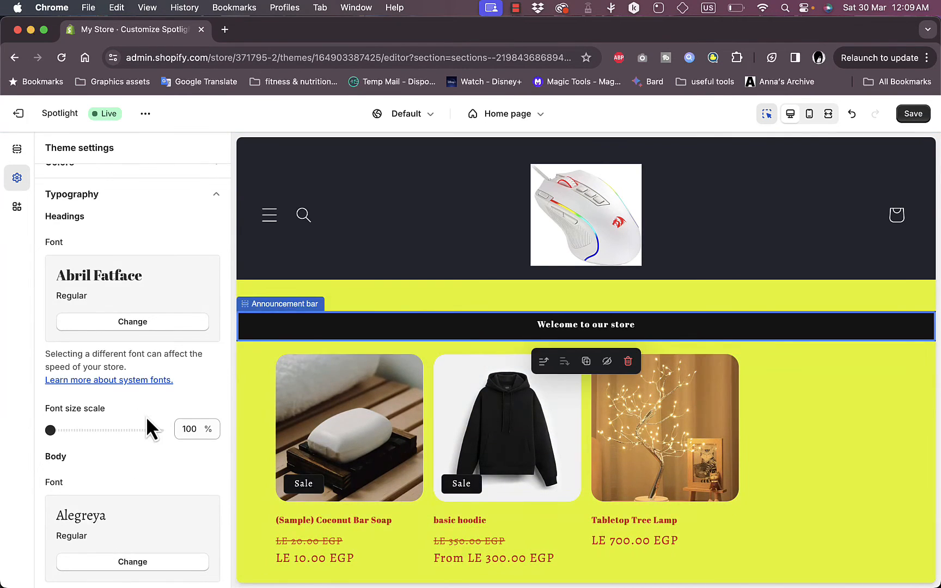
In Layout, set the space between template sections to 44 px
scroll(146, 416, "down", 8)
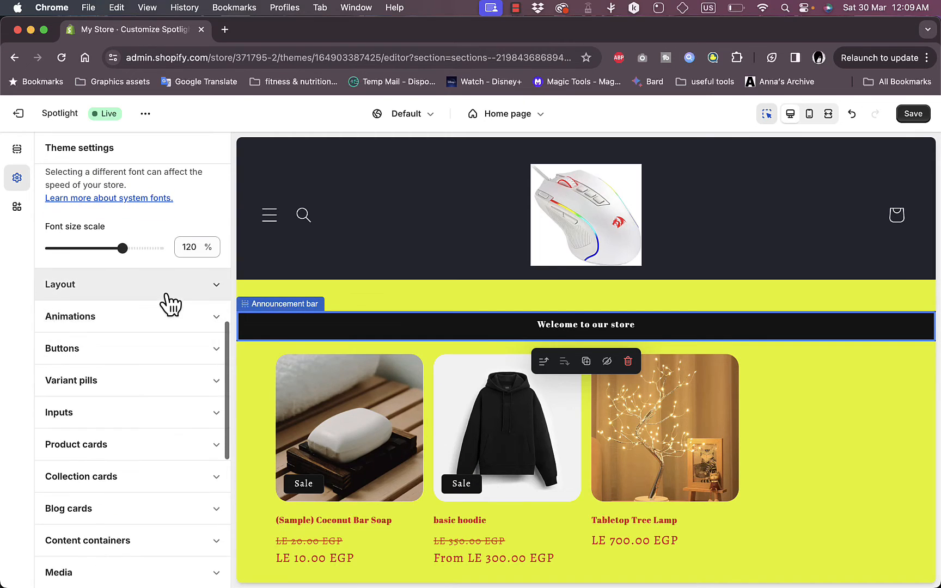
scroll(171, 304, "down", 4)
scroll(172, 212, "up", 6)
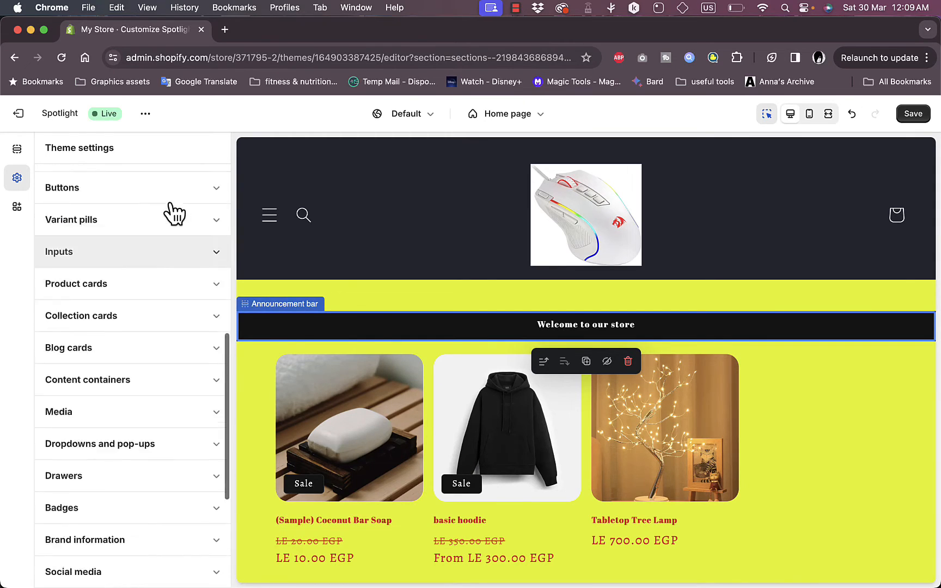
scroll(174, 212, "up", 3)
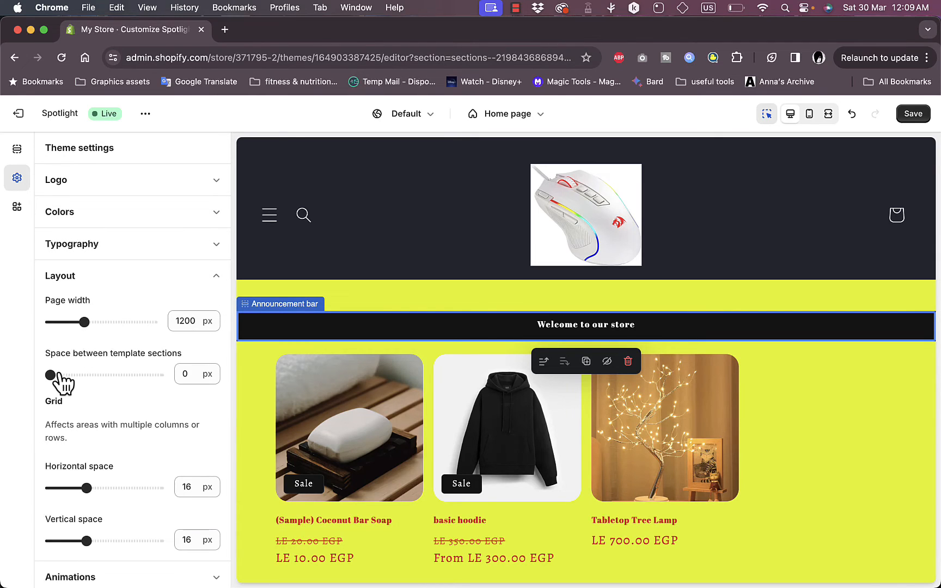
left_click_drag(53, 375, 98, 375)
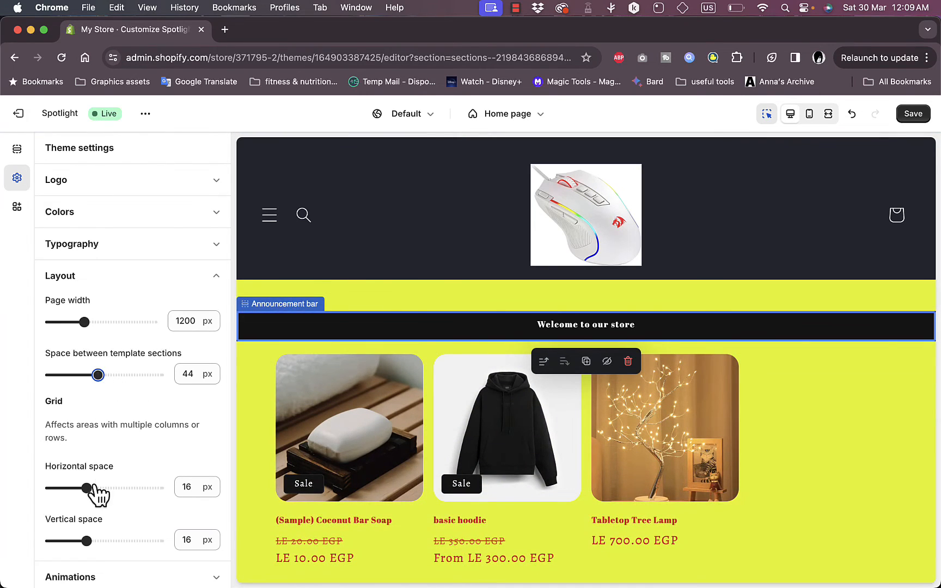
Open Animations and set the hover effect to 3D lift
scroll(98, 490, "down", 5)
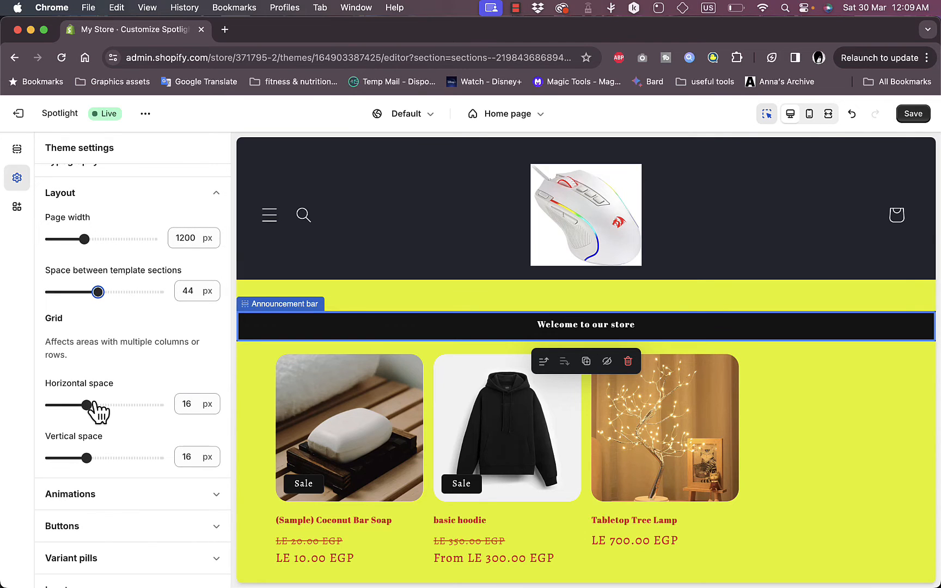
scroll(109, 397, "down", 2)
left_click(126, 376)
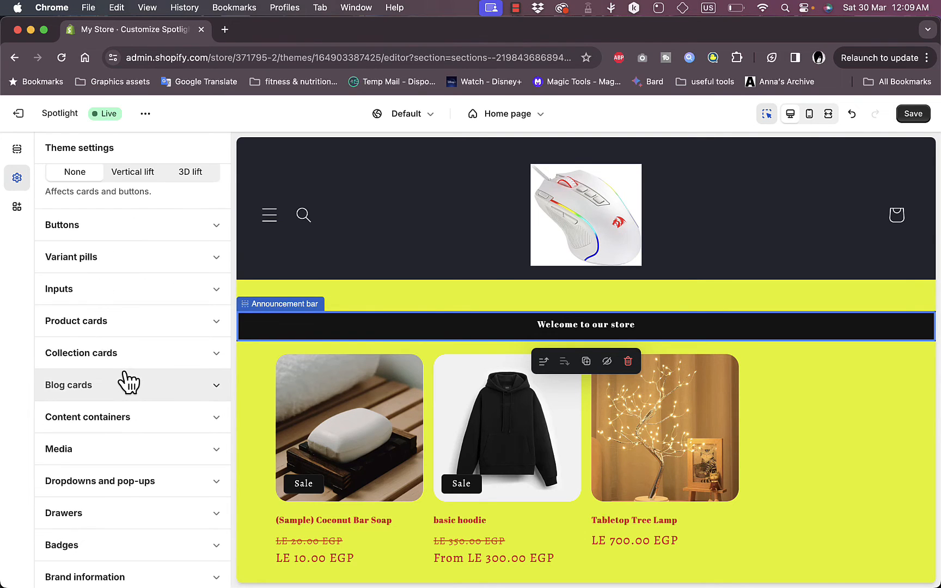
scroll(129, 381, "up", 3)
scroll(126, 380, "up", 4)
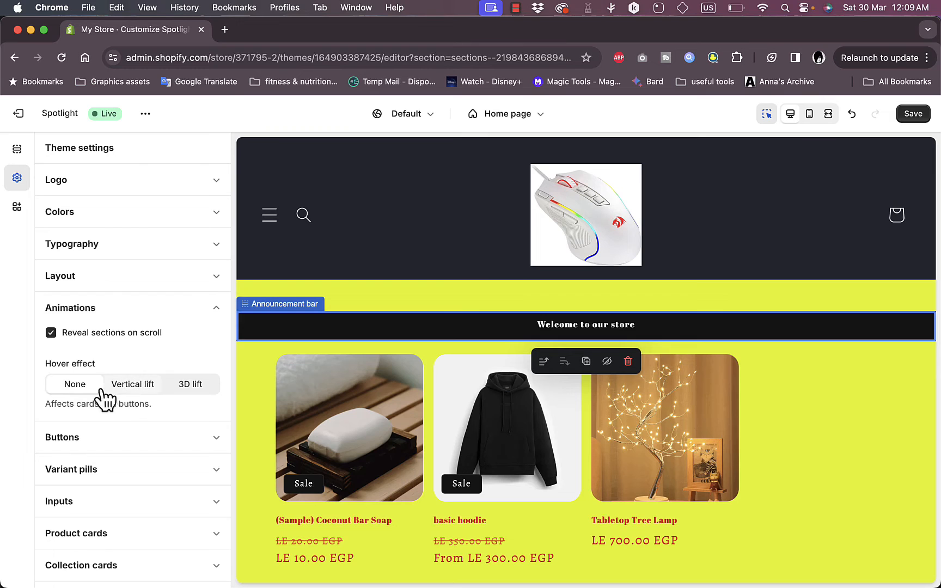
left_click(188, 388)
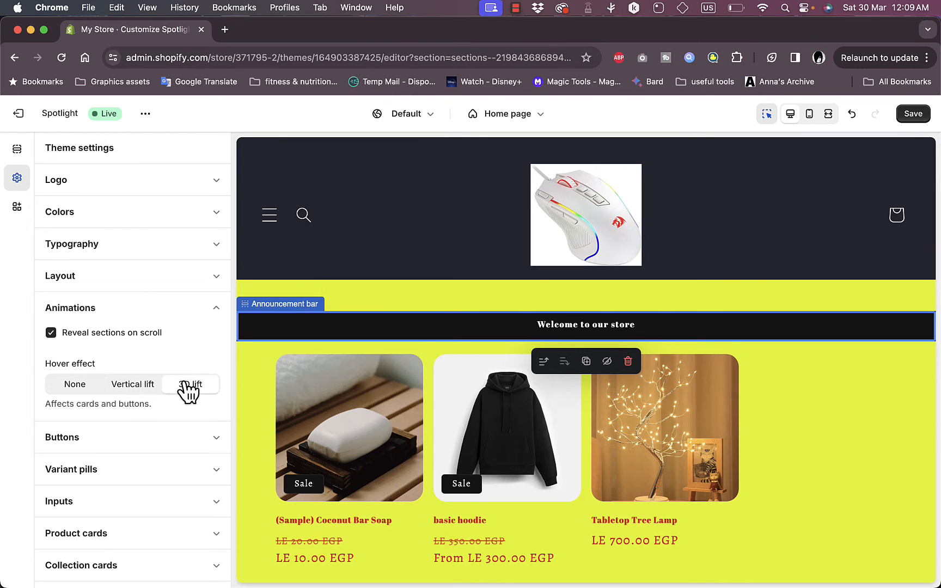
Open Buttons settings and set the border thickness to 7 px
left_click(162, 446)
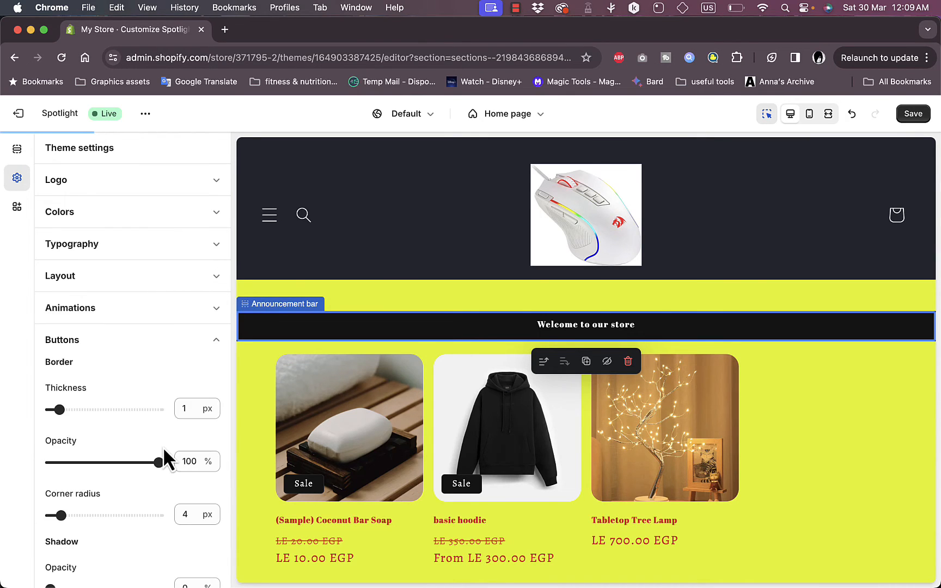
scroll(167, 452, "down", 3)
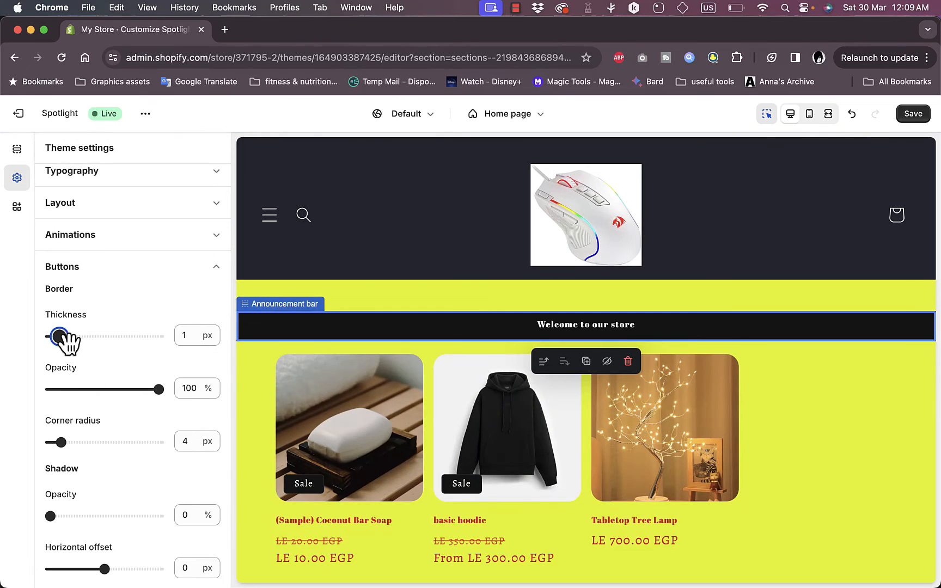
left_click_drag(58, 337, 113, 337)
scroll(113, 337, "down", 1)
scroll(361, 384, "down", 2)
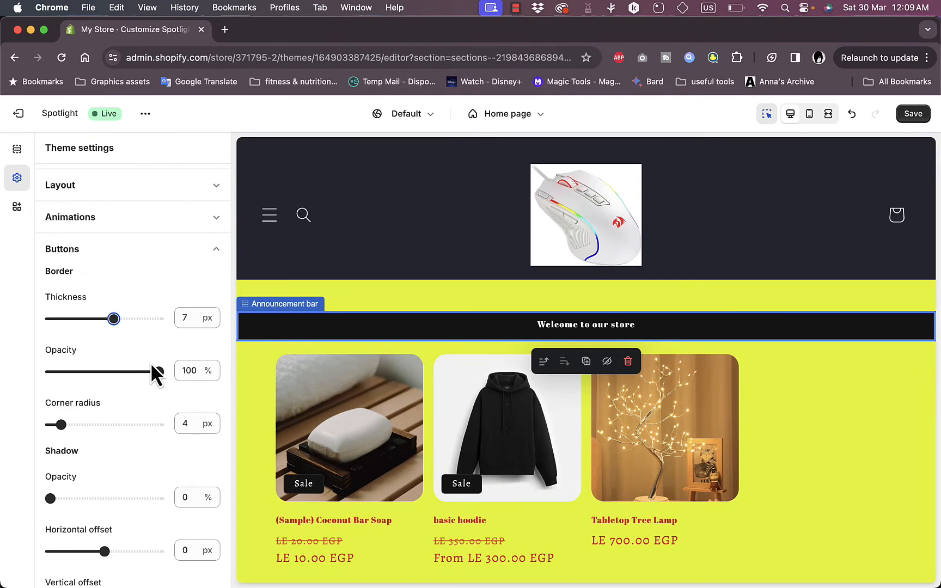
left_click_drag(158, 372, 95, 372)
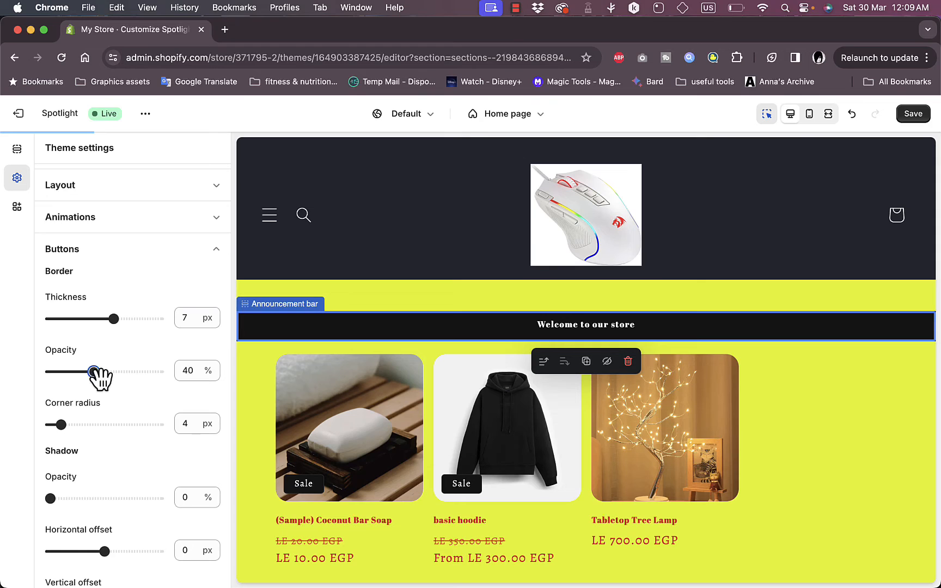
left_click(113, 319)
left_click_drag(97, 374, 183, 372)
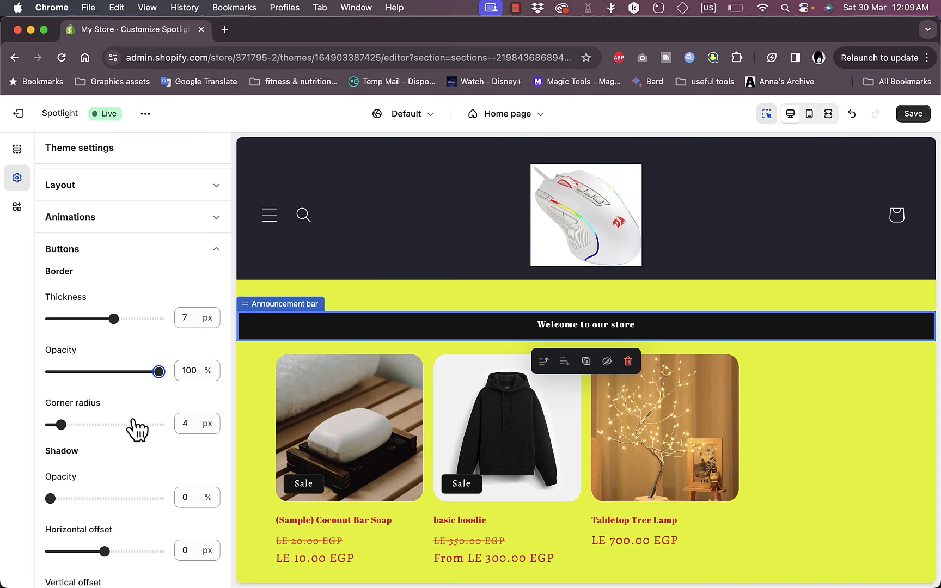
Set the button corner radius to 22 px
scroll(132, 429, "down", 4)
left_click_drag(61, 331, 111, 331)
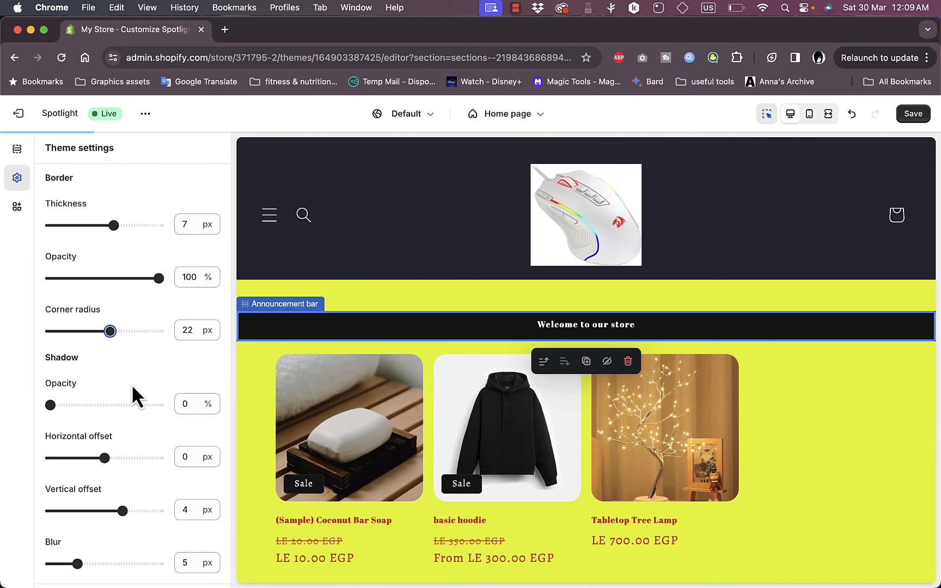
Open the Social media section of the theme settings
scroll(133, 384, "down", 12)
scroll(132, 384, "down", 3)
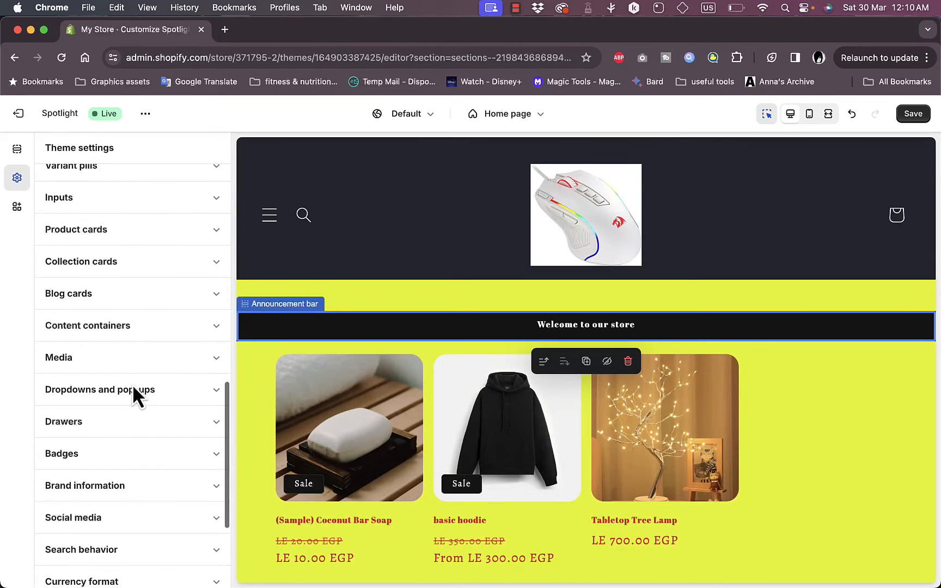
scroll(156, 274, "down", 1)
scroll(156, 274, "up", 4)
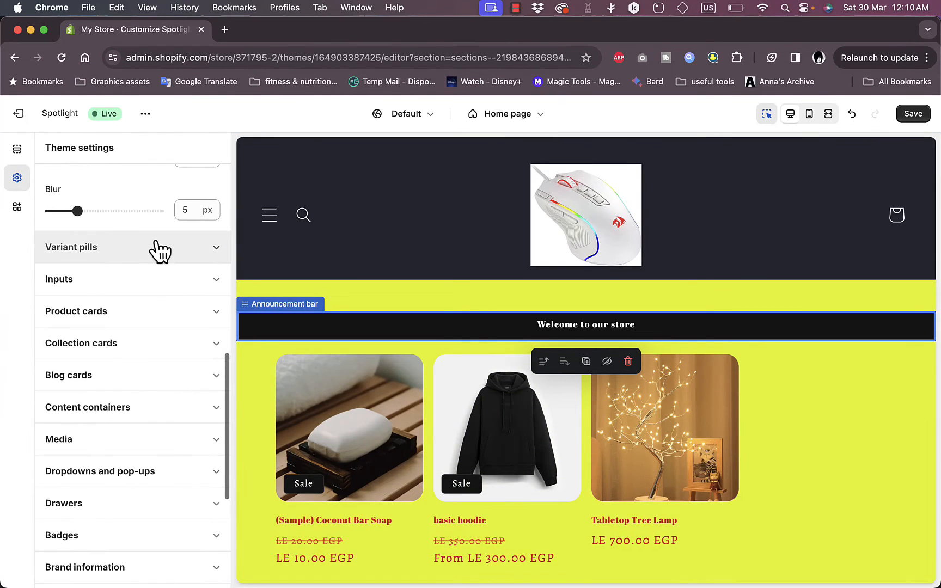
scroll(160, 252, "down", 6)
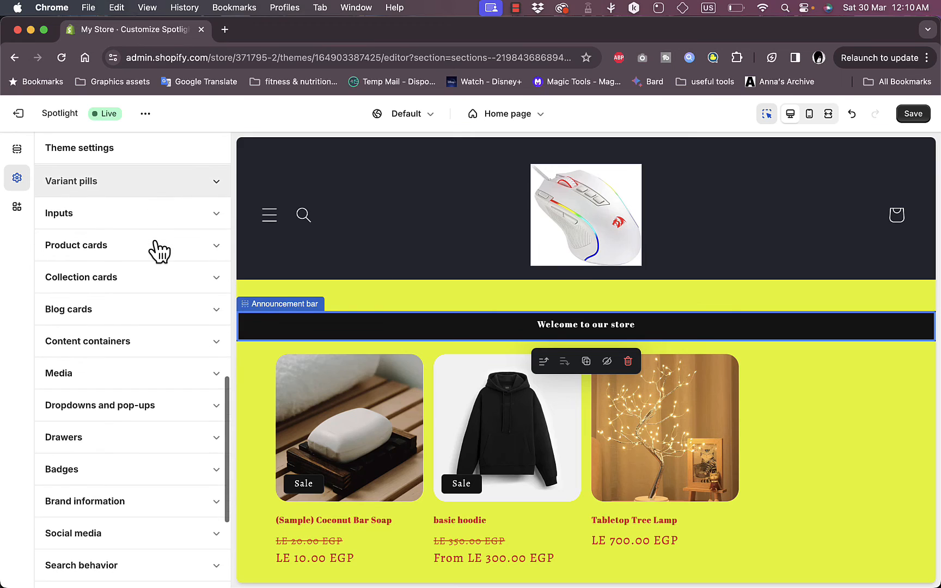
scroll(158, 250, "down", 3)
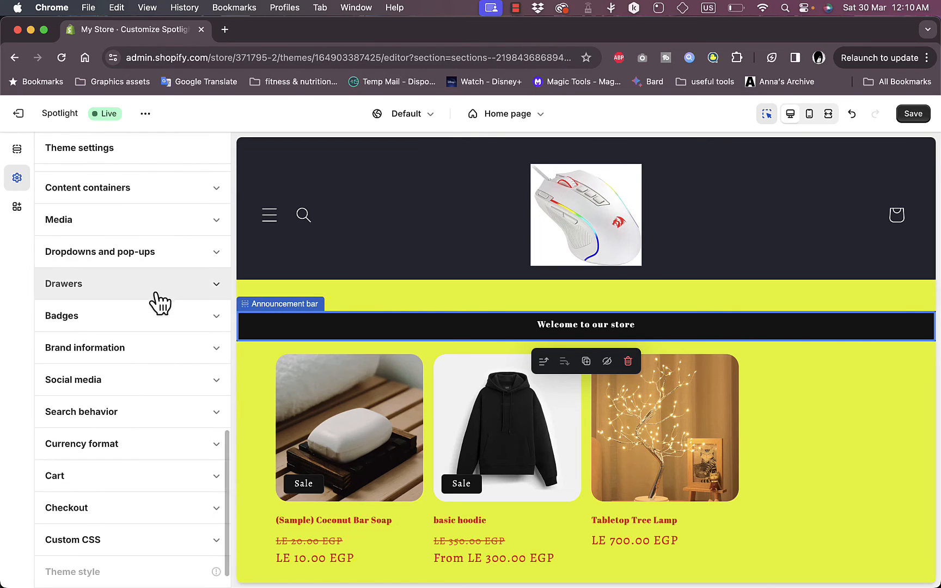
left_click(163, 390)
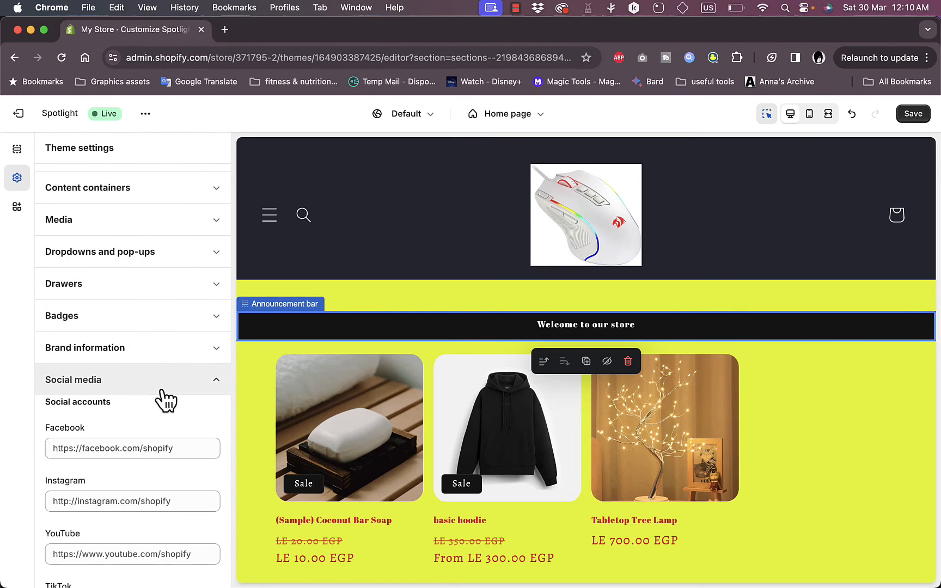
Select the footer section and change its color scheme to Scheme 2
scroll(164, 400, "down", 5)
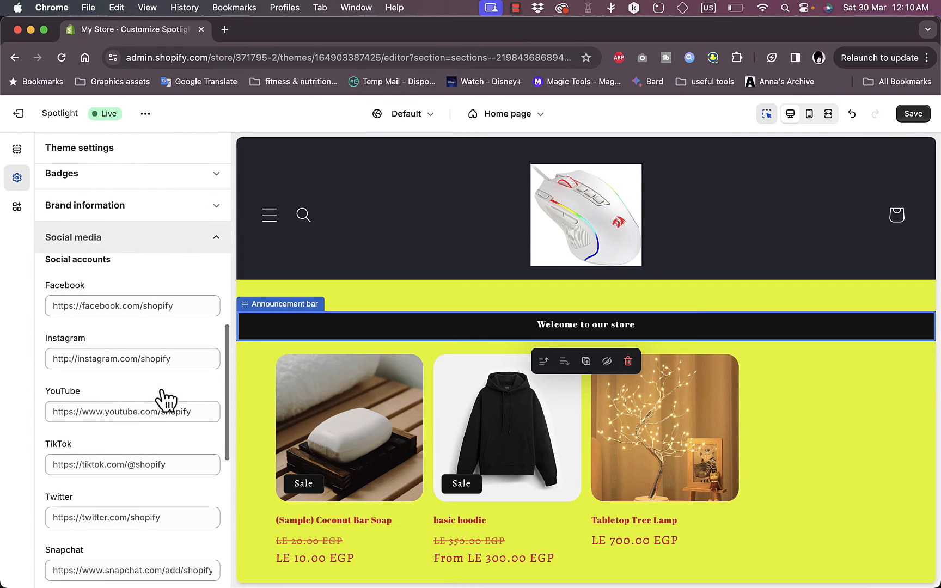
scroll(174, 305, "down", 2)
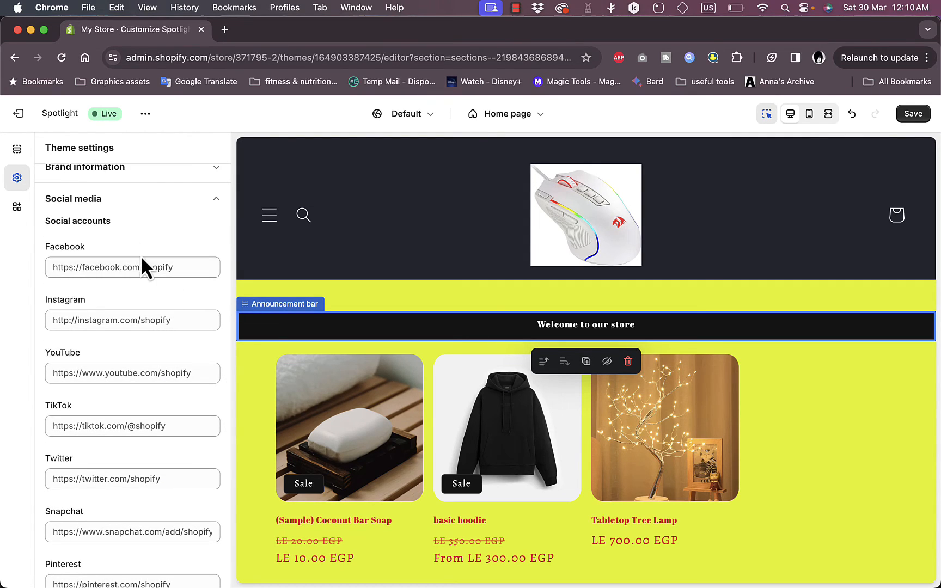
scroll(496, 313, "down", 4)
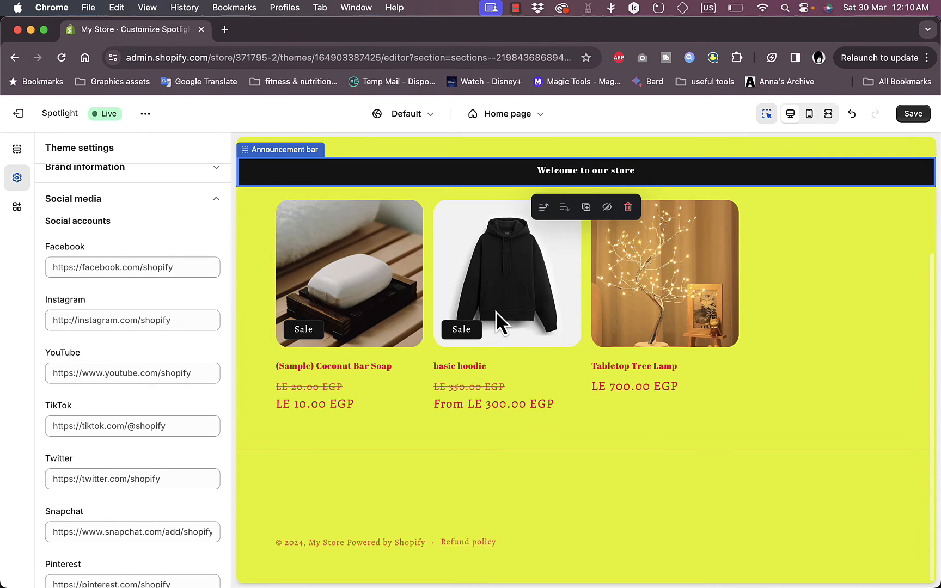
scroll(495, 313, "up", 3)
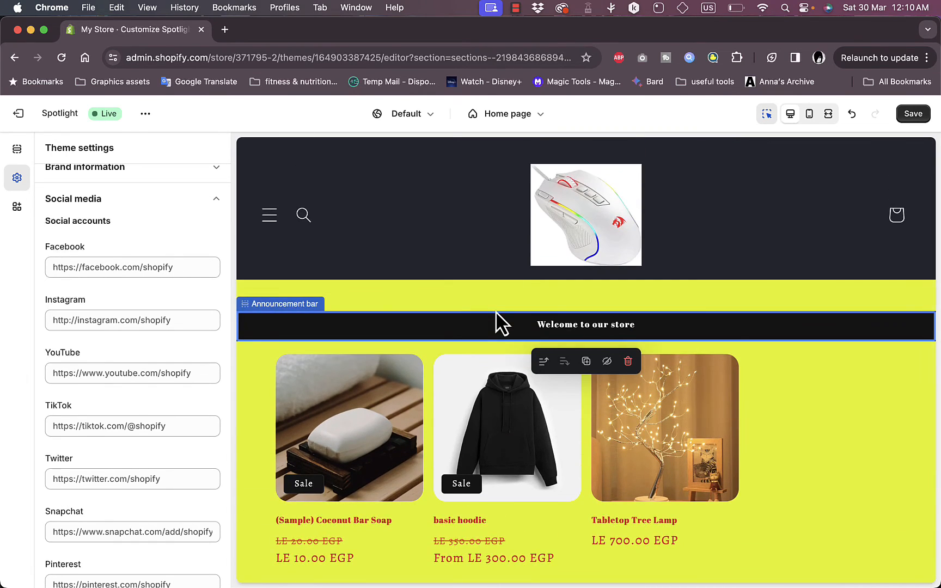
scroll(496, 316, "down", 3)
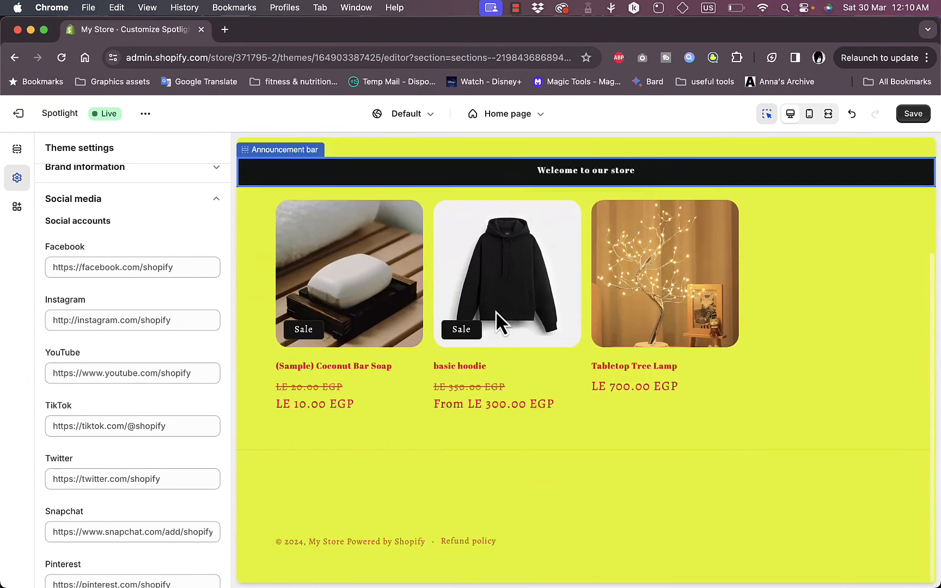
left_click(405, 522)
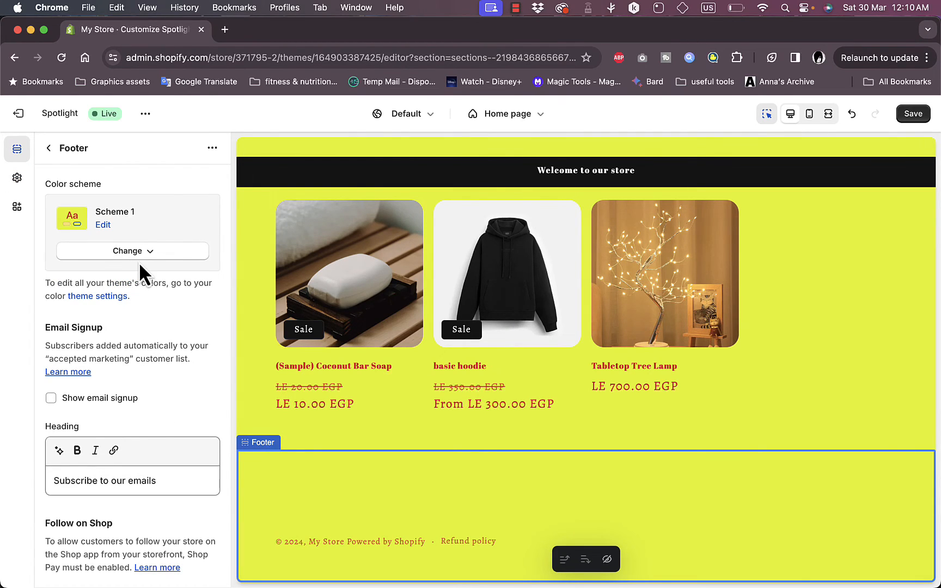
left_click(160, 251)
left_click(121, 318)
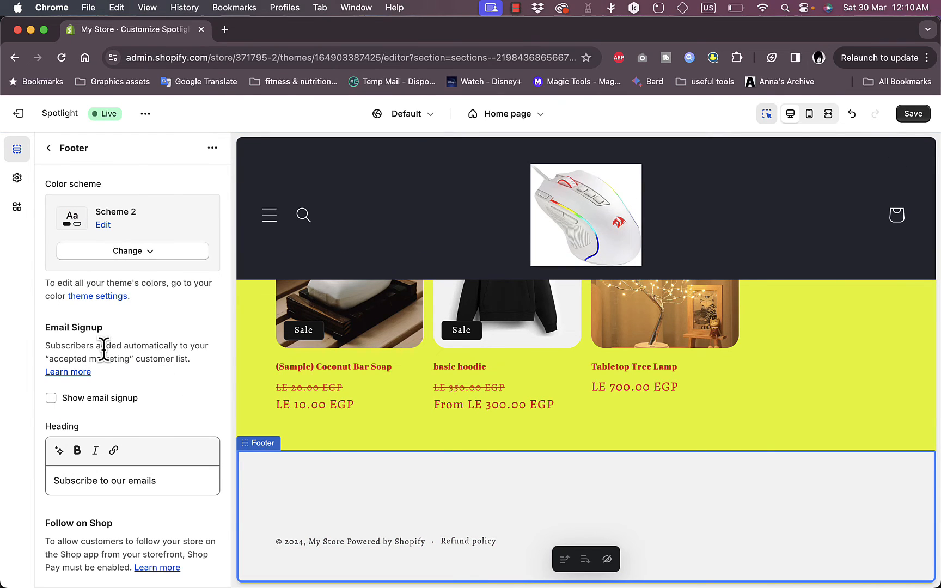
Turn on the email signup, Follow on Shop and social media icons options in the footer
scroll(101, 346, "down", 1)
left_click(51, 363)
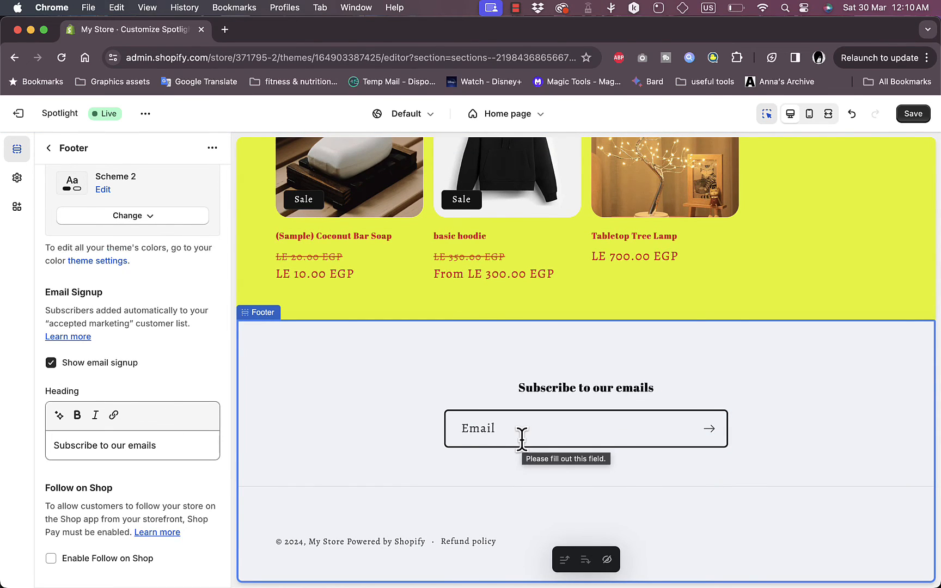
scroll(209, 365, "down", 3)
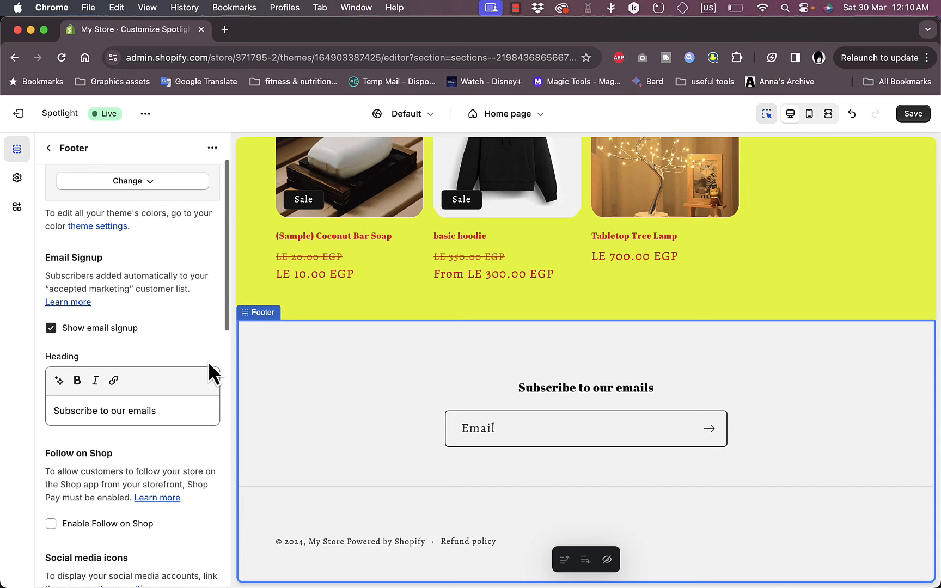
scroll(208, 365, "down", 8)
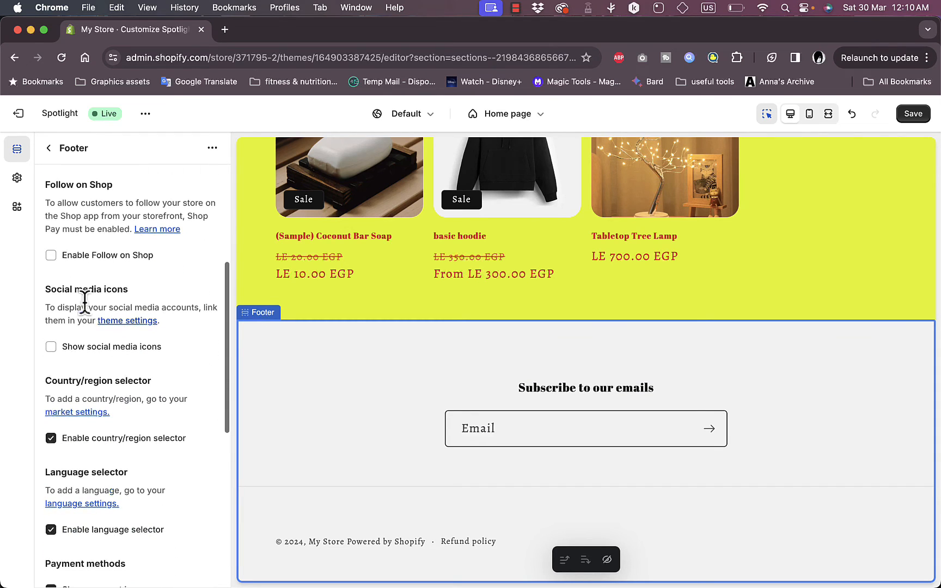
left_click(50, 256)
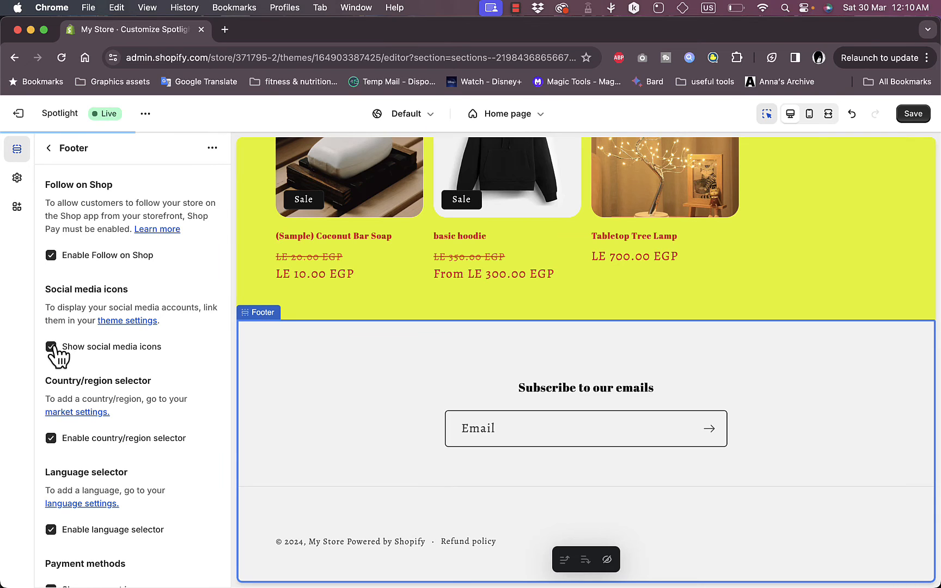
scroll(161, 364, "down", 4)
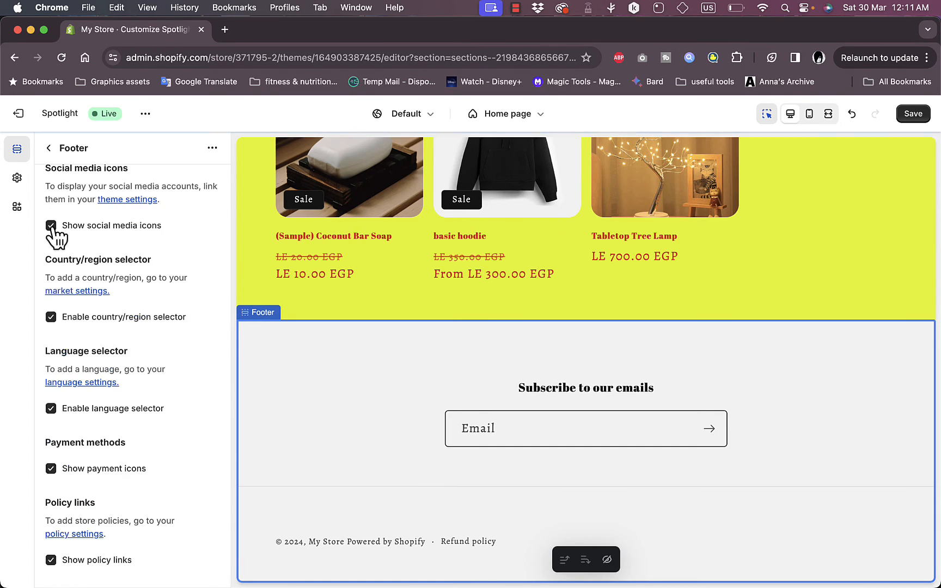
Set the Facebook social media link to facebook.com/mypage in the theme settings
left_click(129, 202)
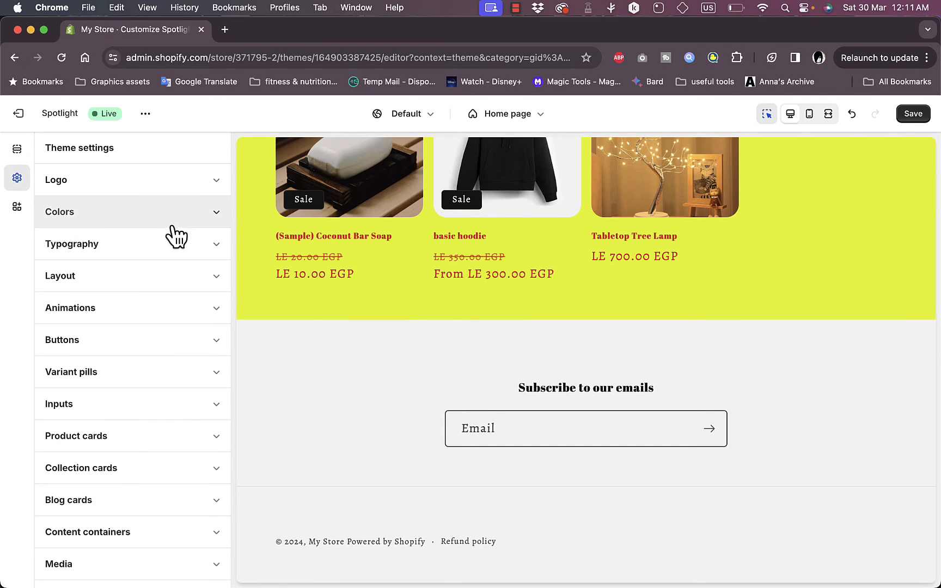
scroll(148, 407, "down", 5)
scroll(148, 408, "down", 13)
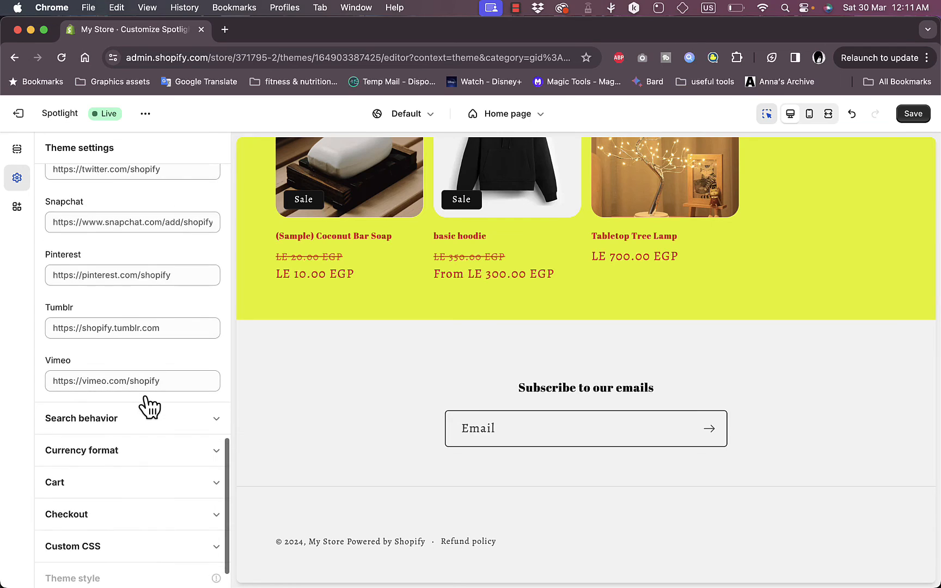
scroll(148, 408, "up", 5)
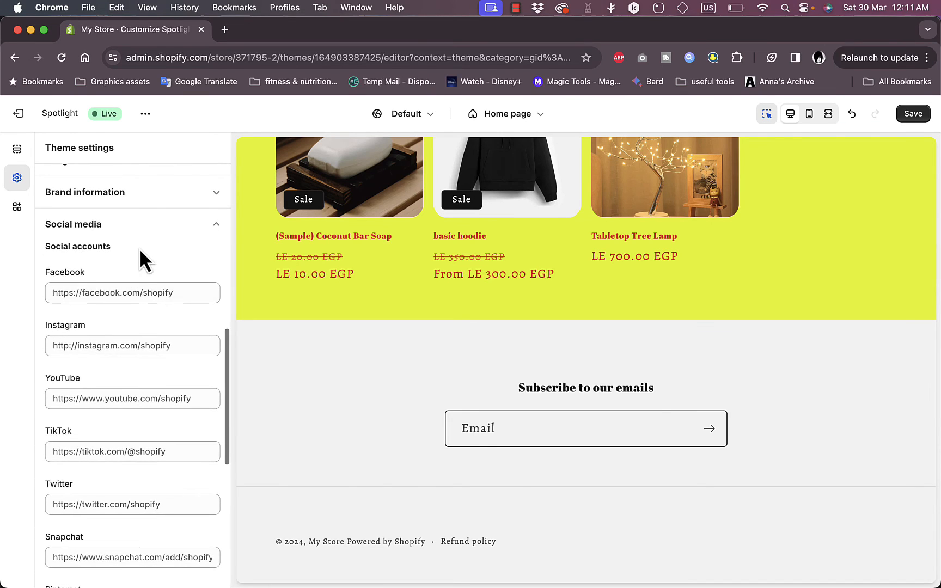
left_click(142, 291)
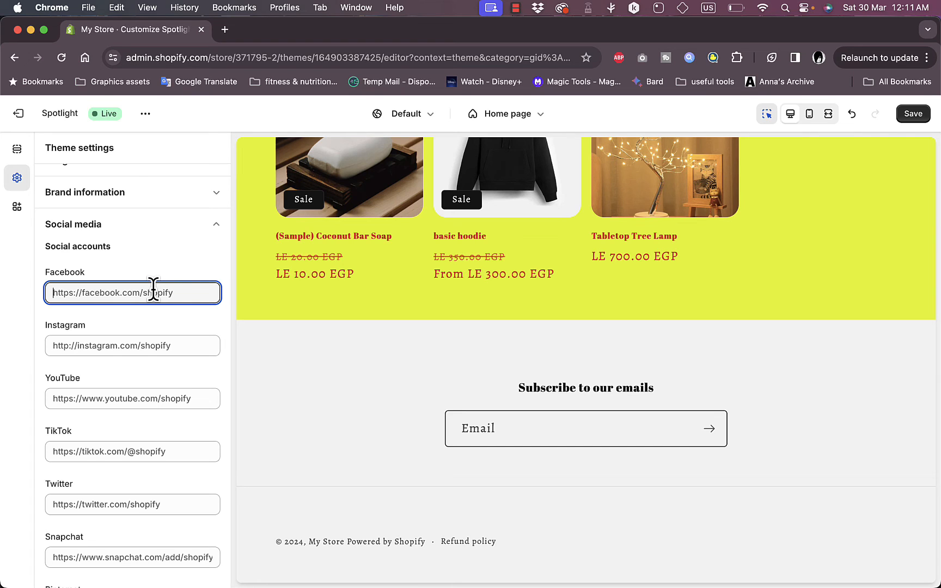
type("facebook.com")
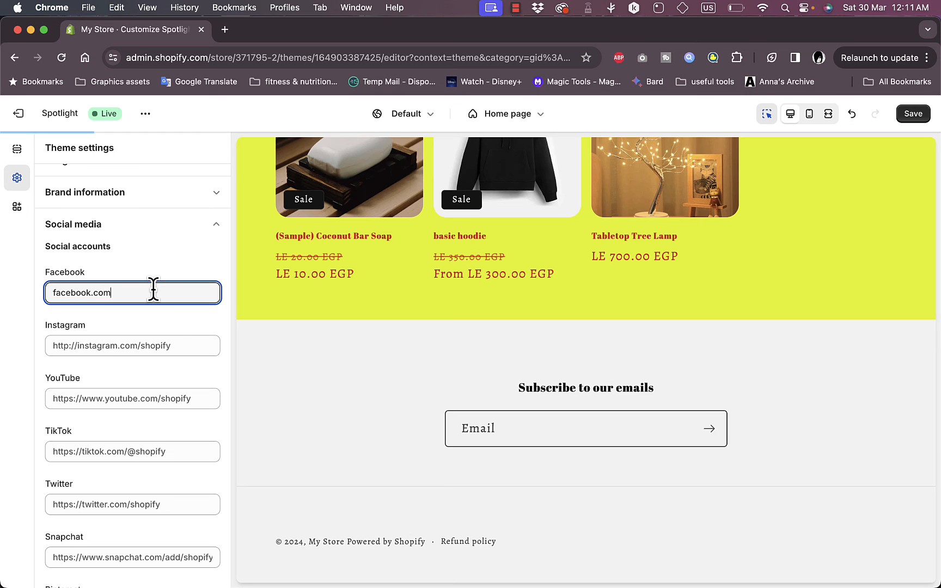
type("/my")
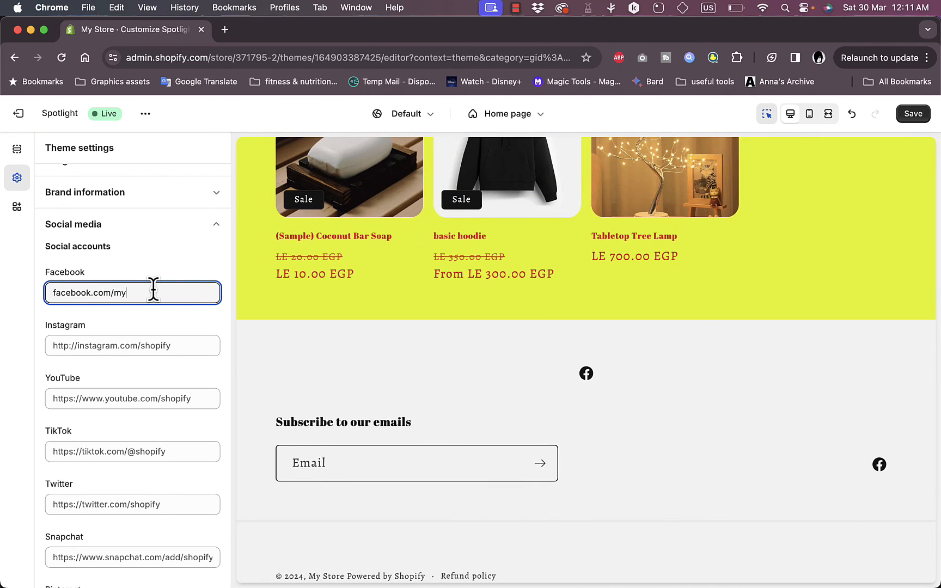
type("page")
Set the Instagram social media link to instagram.com/mypage
left_click(141, 346)
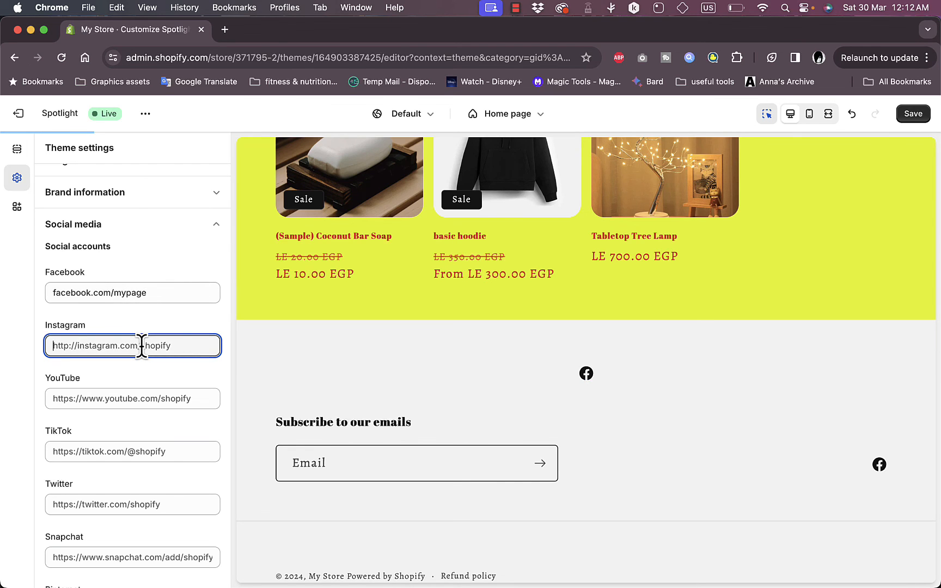
type("instagram.")
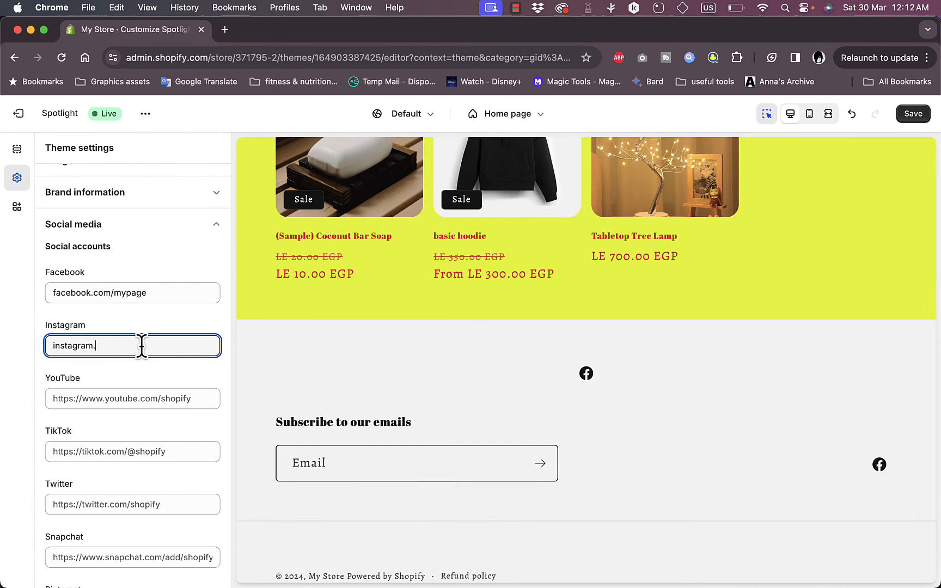
type("com/mypage")
left_click(133, 376)
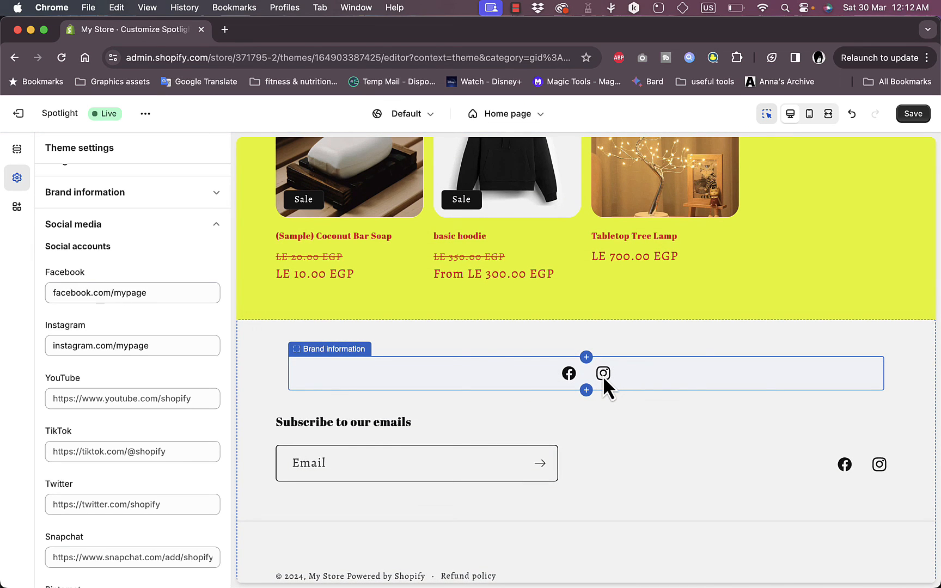
Hide the social media icons in the footer's Brand information block and save the theme
left_click(636, 372)
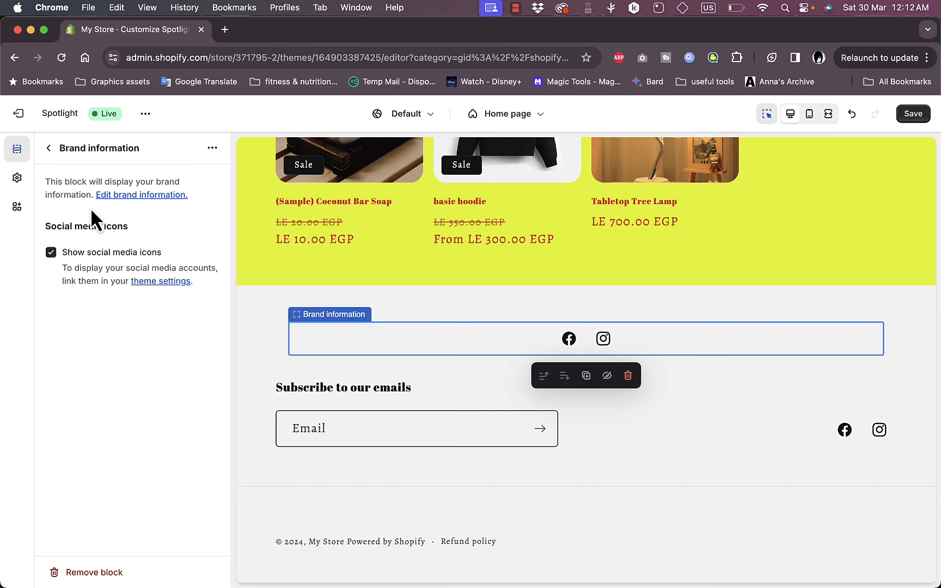
left_click(51, 252)
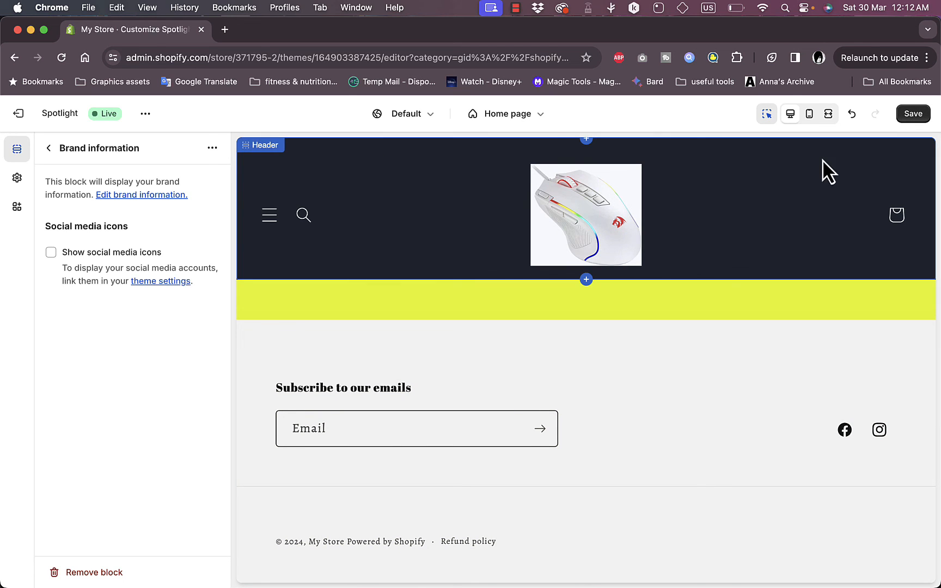
left_click(908, 116)
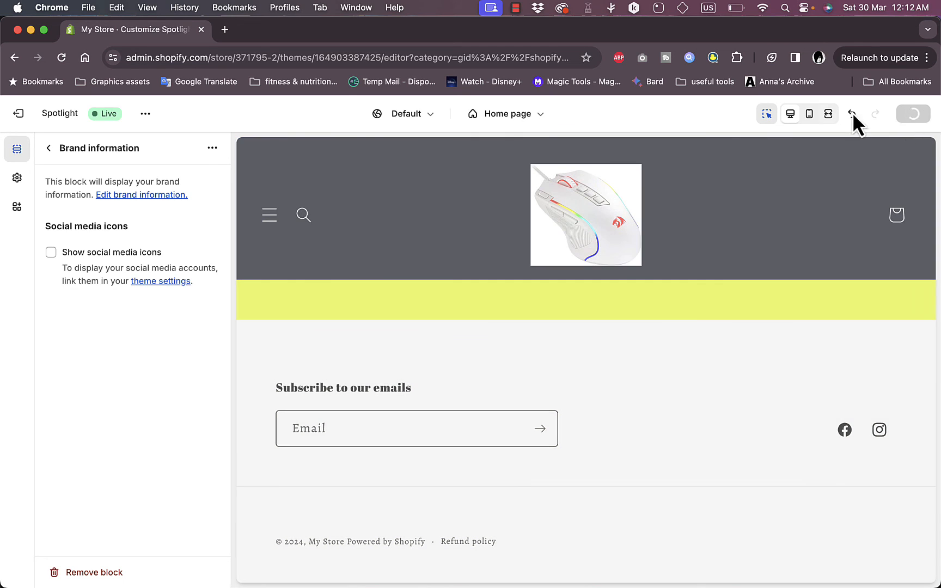